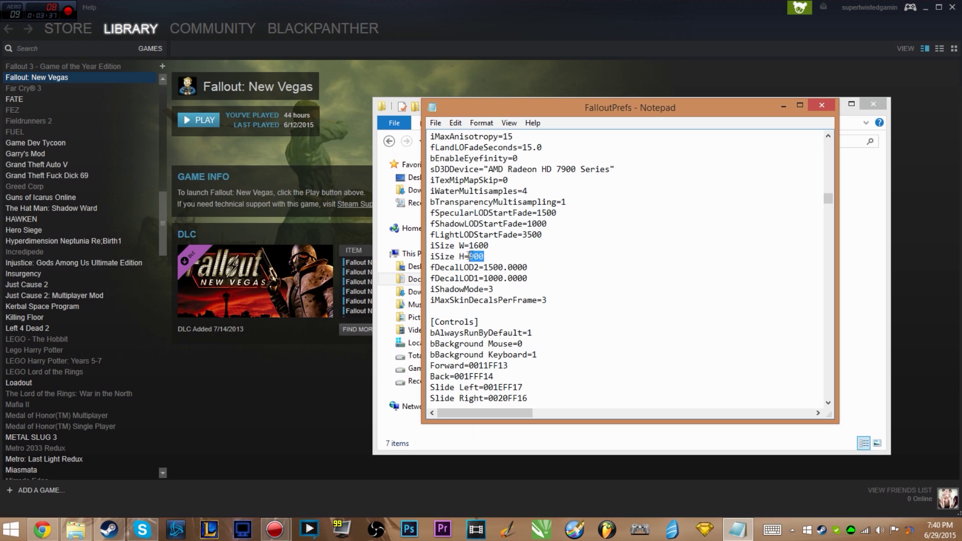
Close FalloutPrefs with iSize still at 1600x900 and launch Fallout: New Vegas from Steam
left_click(484, 258)
left_click(497, 259)
left_click(822, 107)
left_click(194, 123)
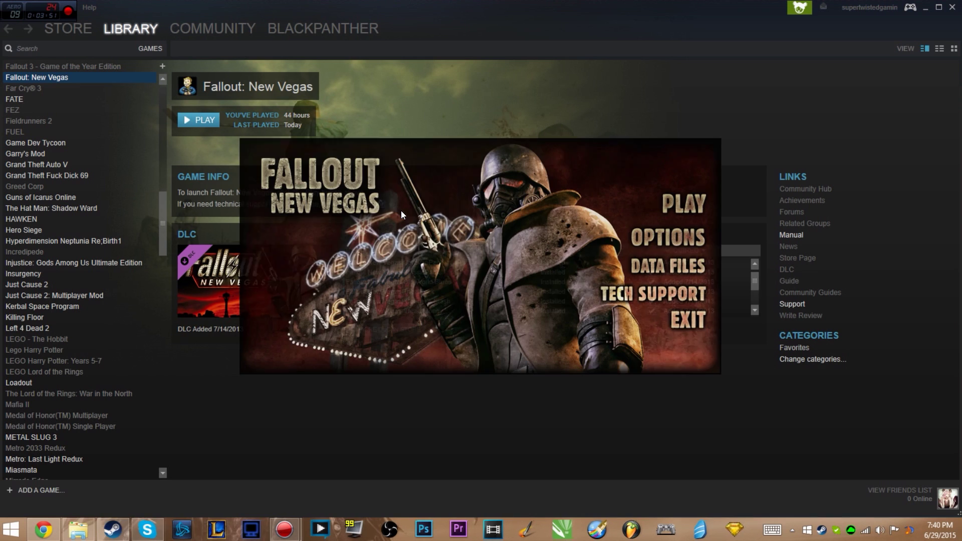
Confirm the launcher options keep Resolution at 1600x900, then exit the Fallout: New Vegas launcher
left_click(665, 238)
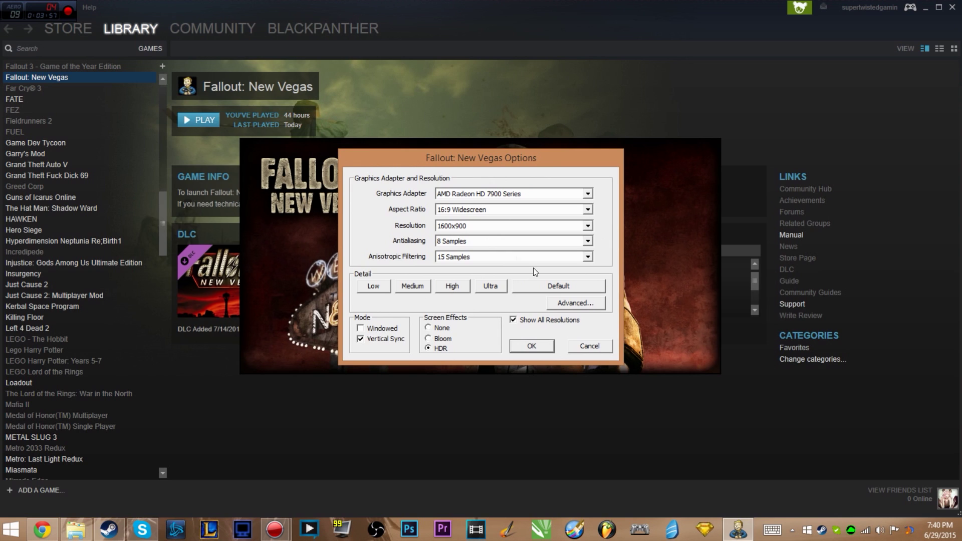
left_click(470, 226)
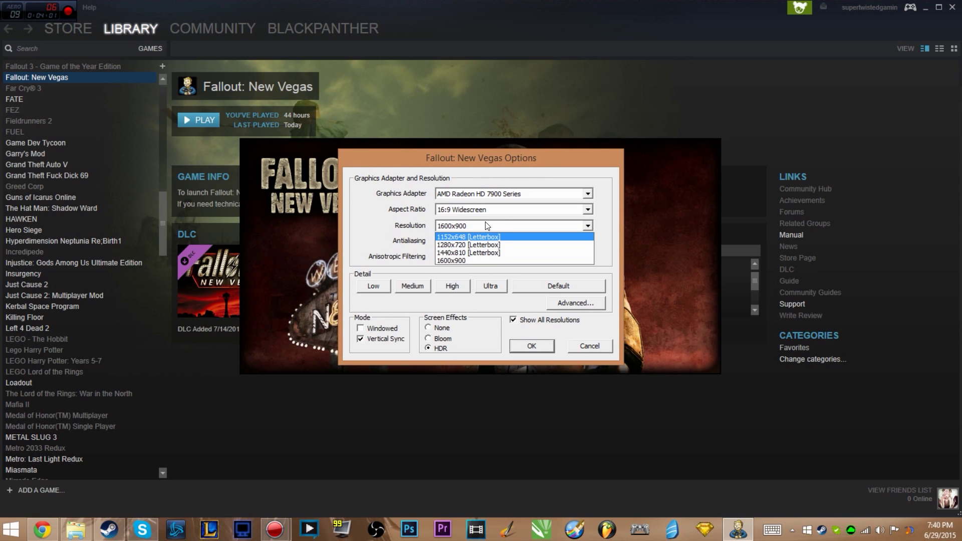
left_click(478, 224)
left_click(475, 224)
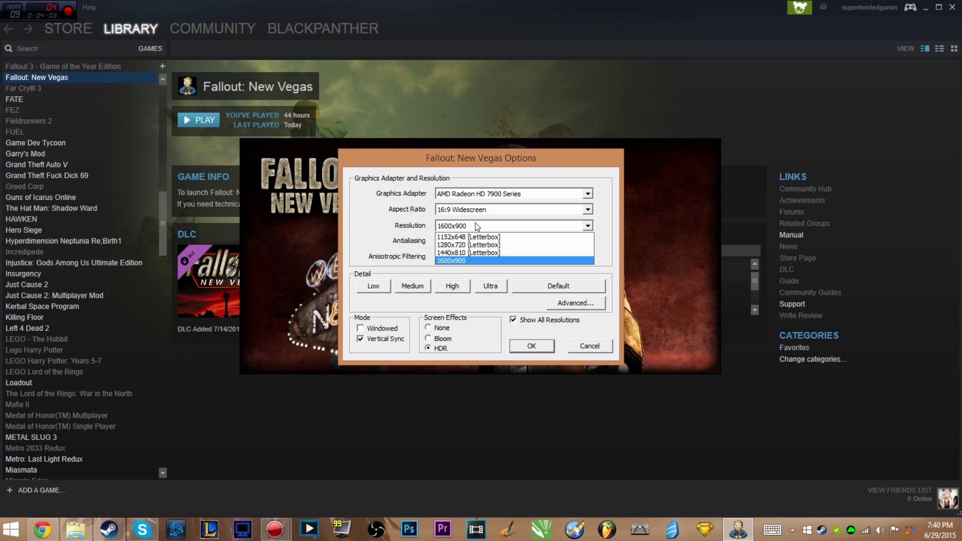
left_click(475, 222)
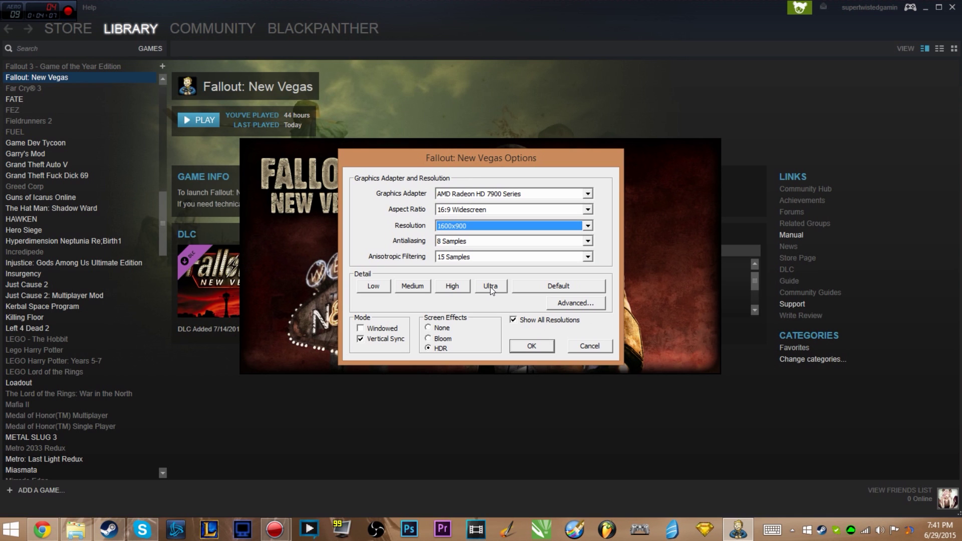
left_click(542, 347)
left_click(686, 320)
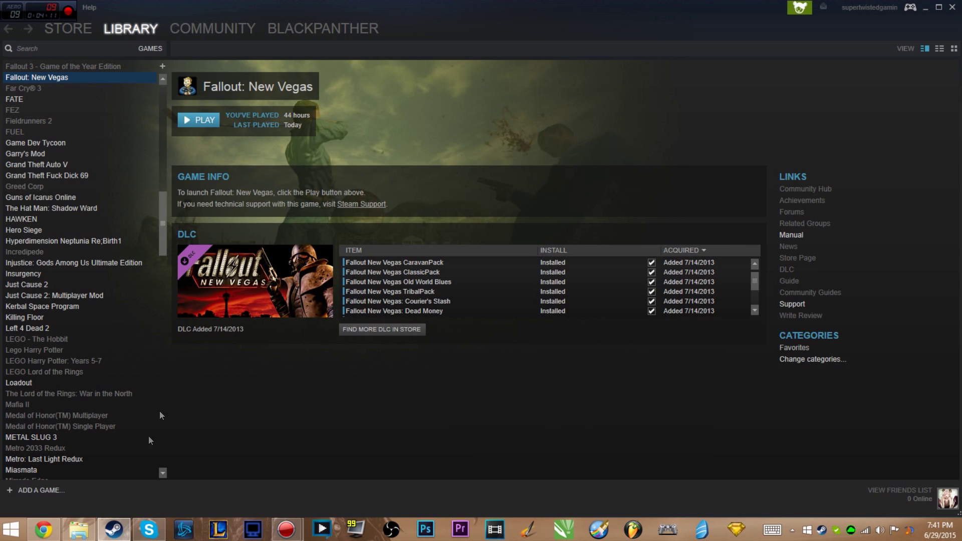
Reopen FalloutPrefs in Notepad from the FalloutNV folder
left_click(79, 529)
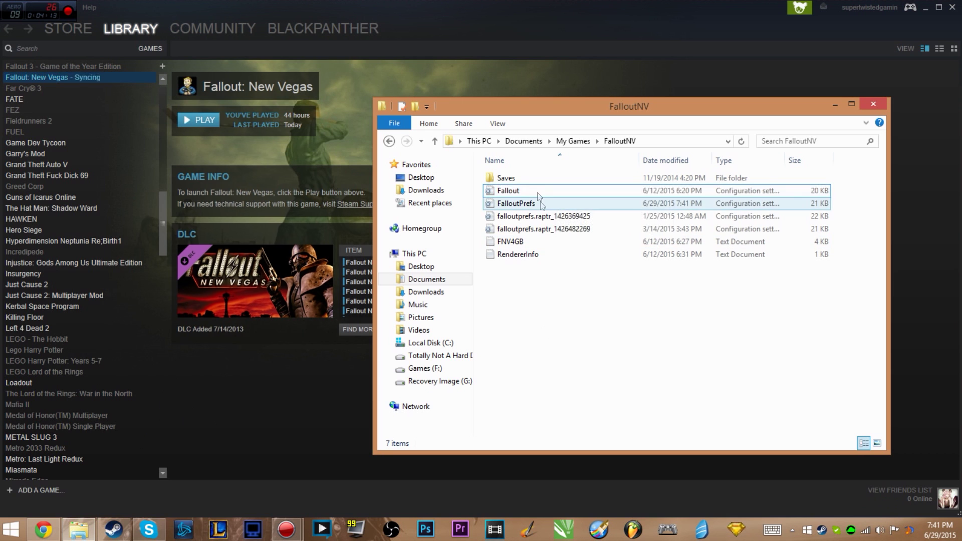
double_click(553, 203)
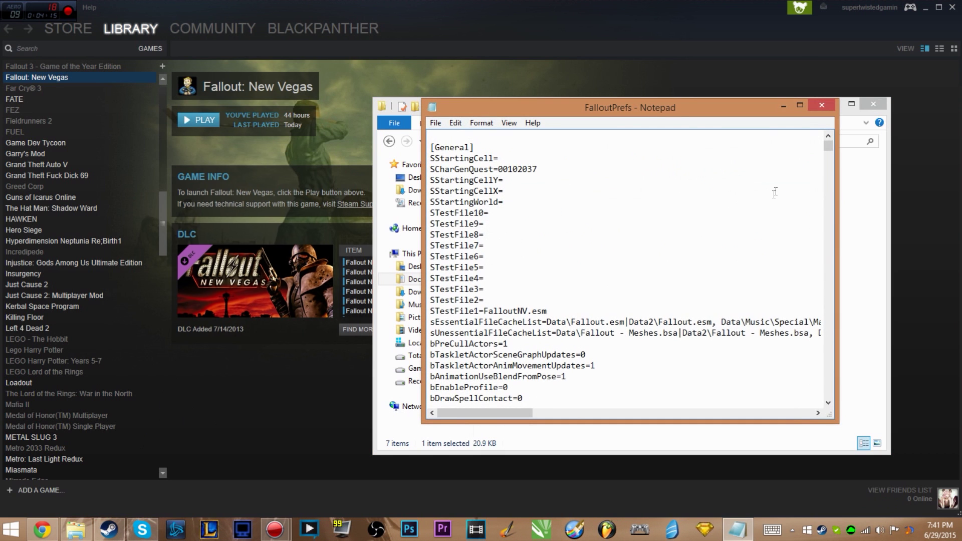
scroll(774, 194, "down", 20)
scroll(619, 292, "down", 8)
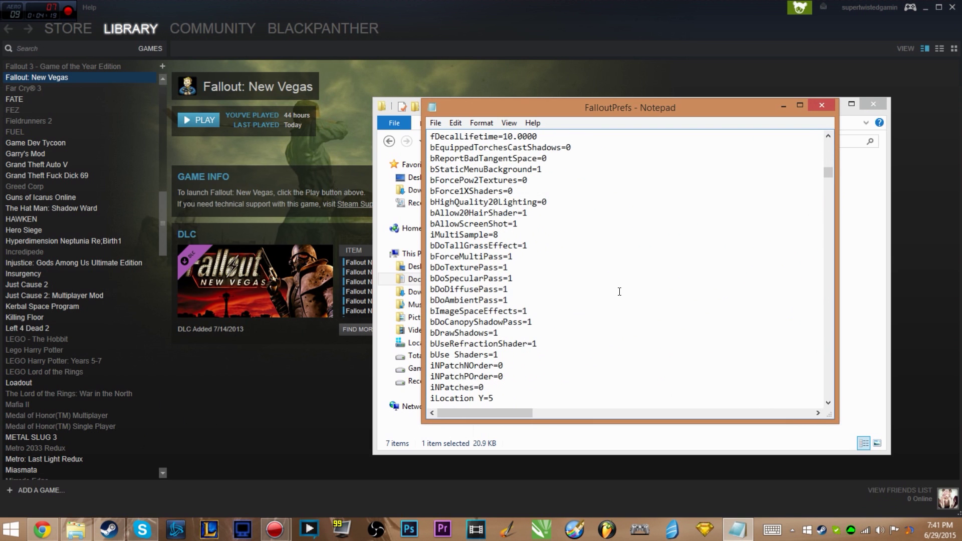
scroll(619, 291, "down", 2)
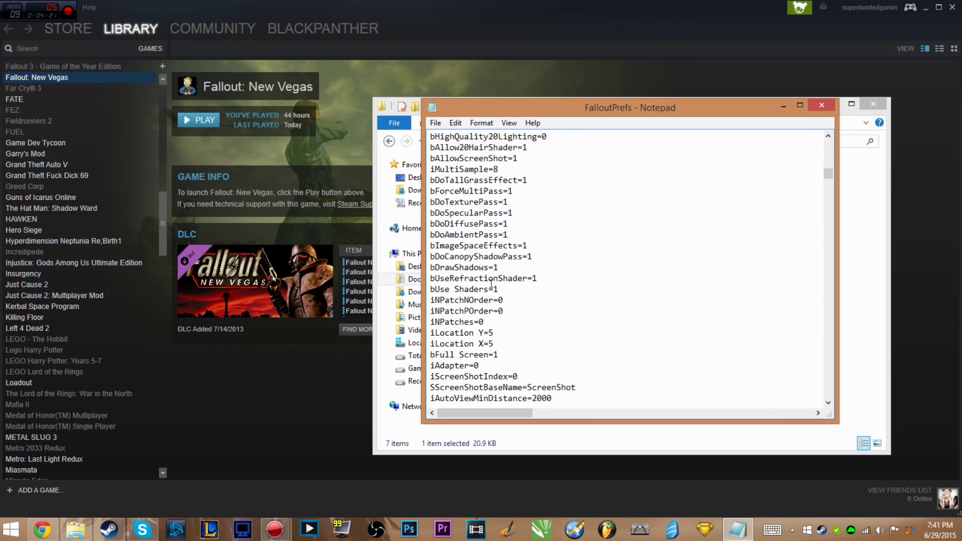
scroll(565, 346, "down", 10)
scroll(590, 347, "up", 12)
scroll(590, 346, "up", 6)
Find 'size' and change the iSize lines to W=1280 and H=720
key("ctrl+f")
type("size")
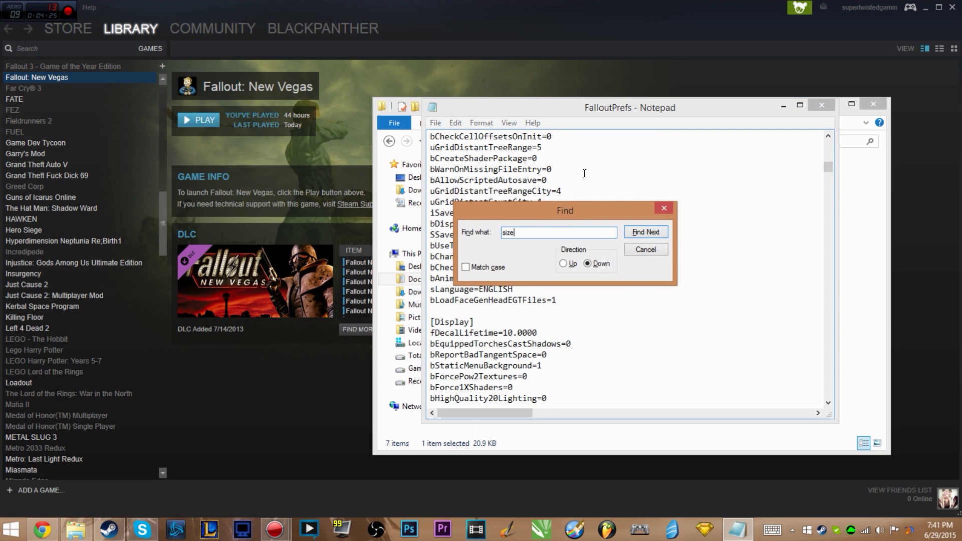
key("Return")
key("Escape")
scroll(498, 345, "down", 2)
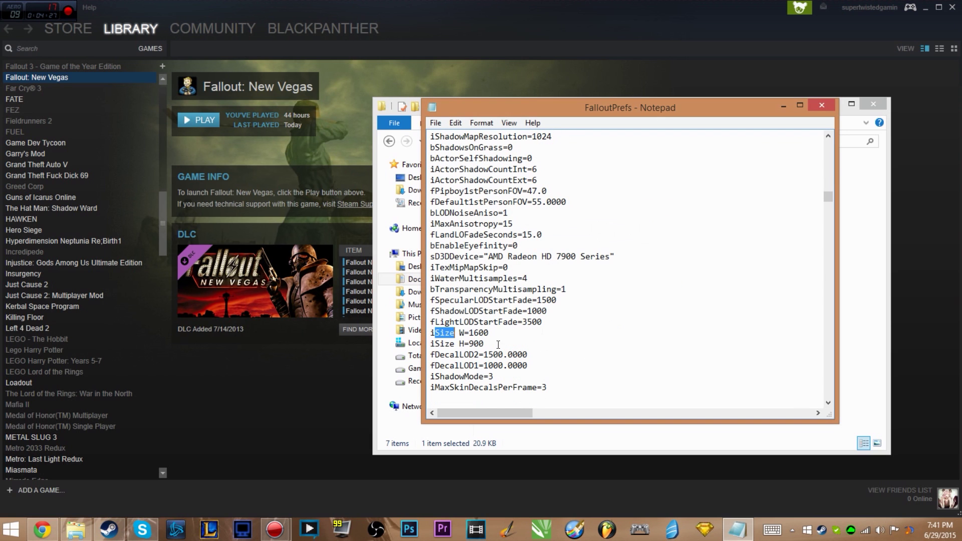
left_click(521, 338)
left_click_drag(489, 332, 471, 331)
type("280")
key("BackSpace")
key("BackSpace")
key("BackSpace")
type("720")
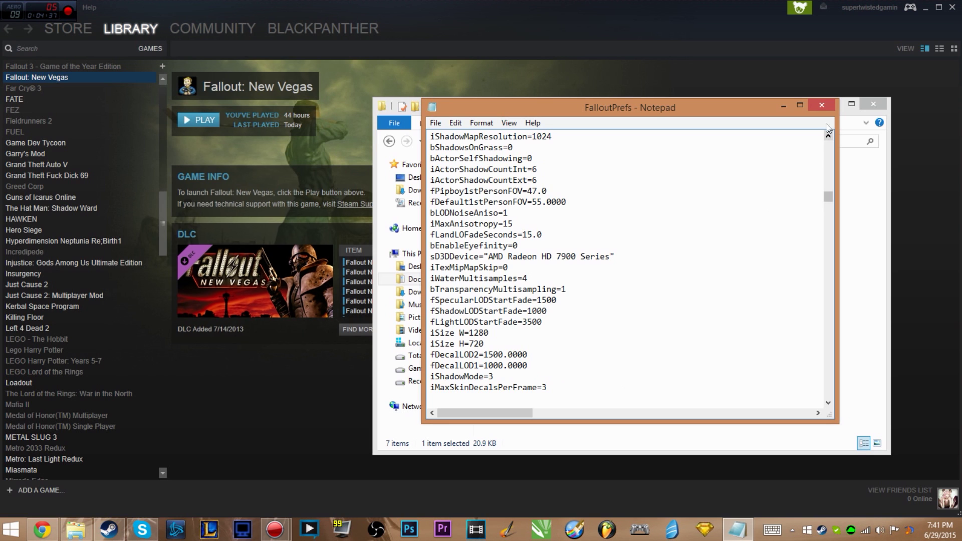
Close FalloutPrefs and the FalloutNV folder, then launch Fallout: New Vegas from Steam
left_click(822, 105)
left_click(873, 104)
left_click(199, 119)
Verify the launcher's resolution shows 1280x720 [Letterbox], then exit the launcher
left_click(641, 235)
left_click(497, 225)
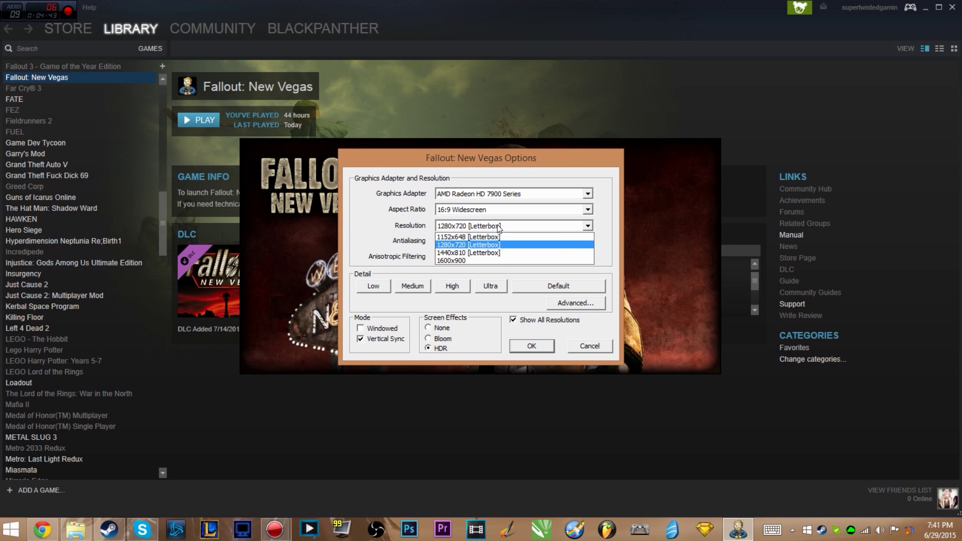
left_click(498, 226)
left_click(497, 226)
left_click(472, 226)
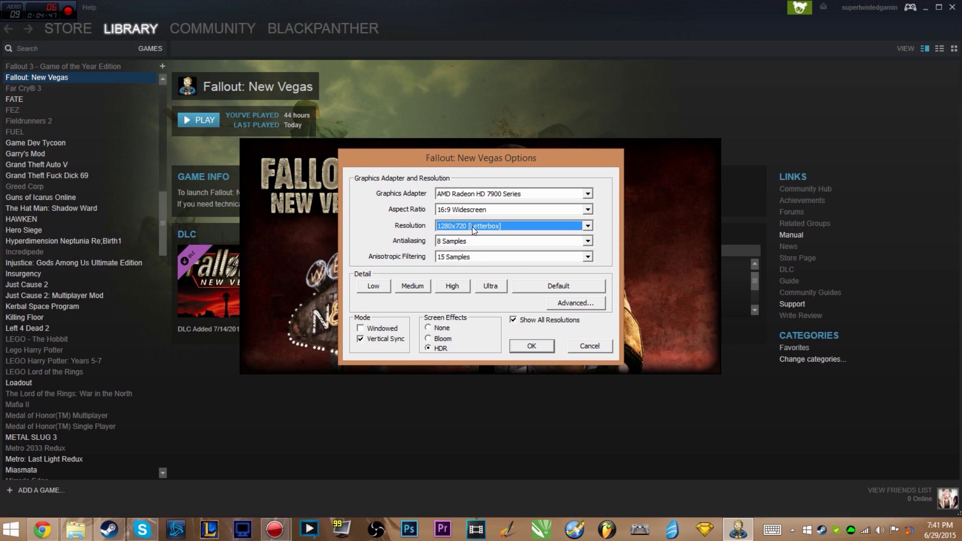
left_click(472, 226)
left_click(465, 259)
left_click(544, 346)
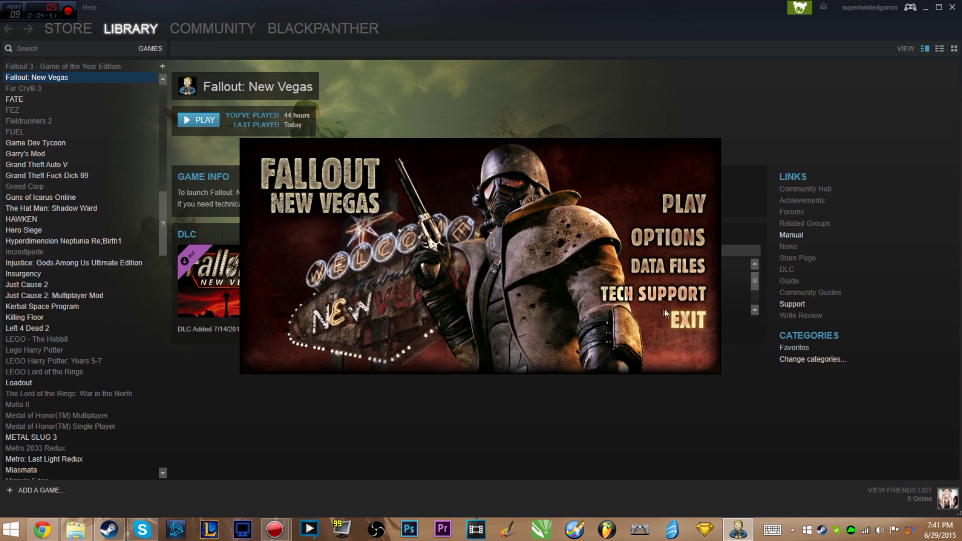
left_click(669, 324)
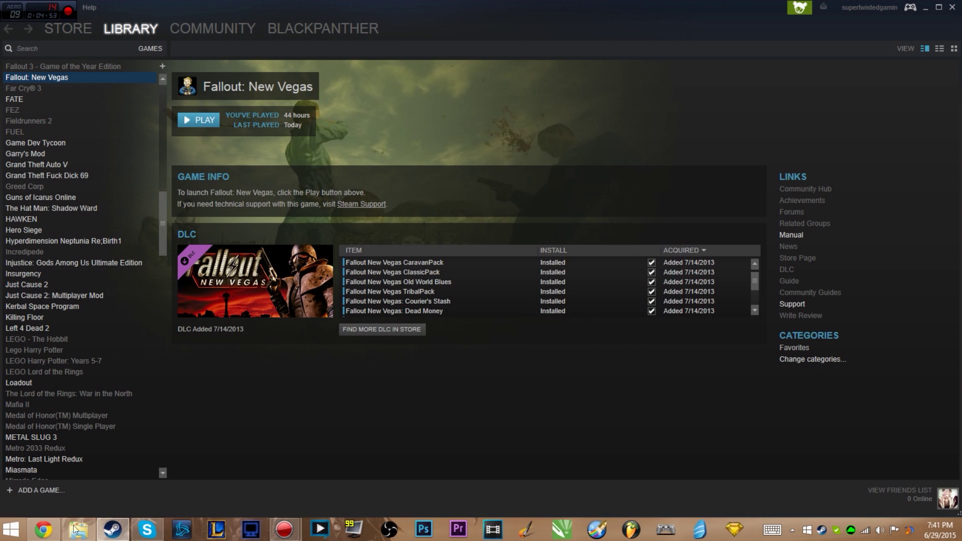
Reopen FalloutPrefs and search 'size' through the matches to the iSize W line
left_click(78, 529)
double_click(446, 141)
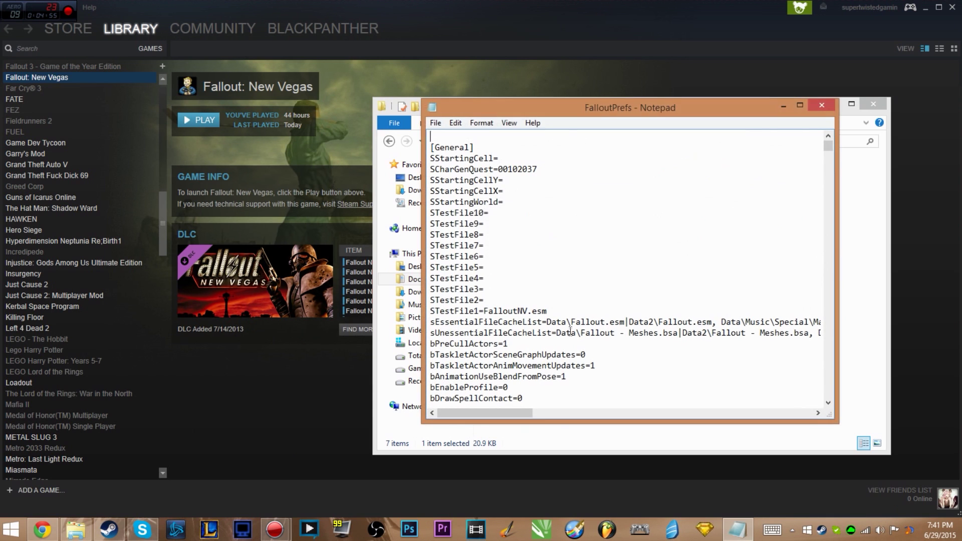
key("ctrl+f")
type("size")
key("Return")
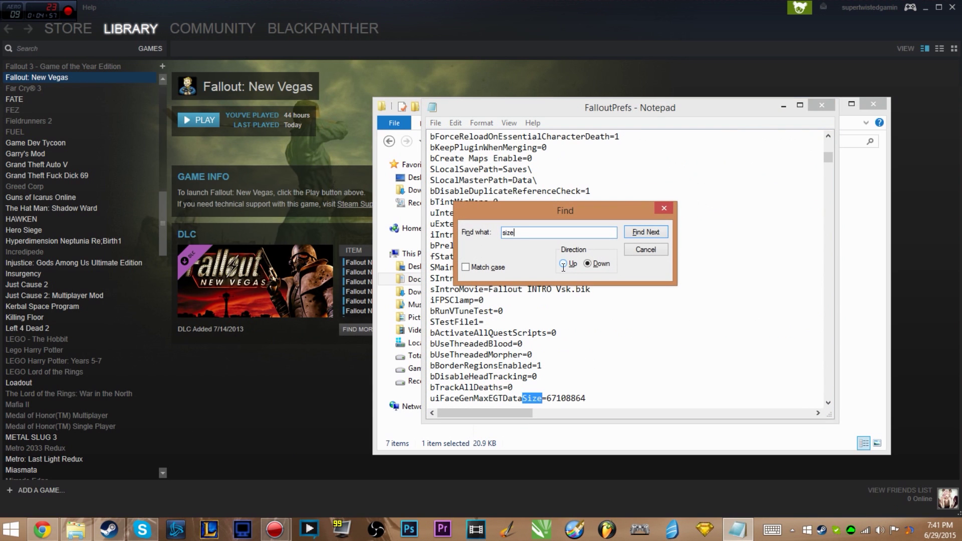
left_click(651, 234)
left_click(651, 234)
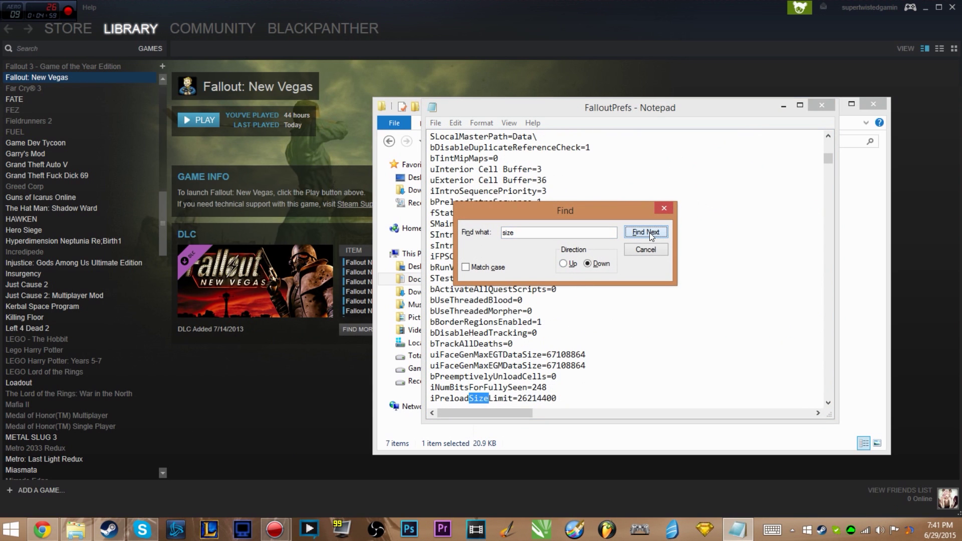
left_click(651, 234)
Read the iSize lines at 1600 and 900, then close FalloutPrefs
left_click(565, 407)
scroll(565, 321, "down", 3)
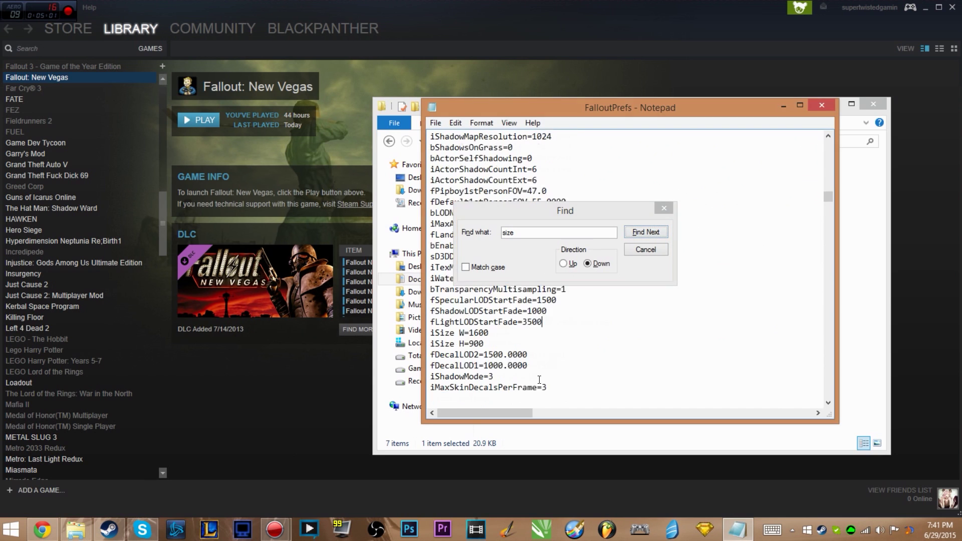
left_click(664, 249)
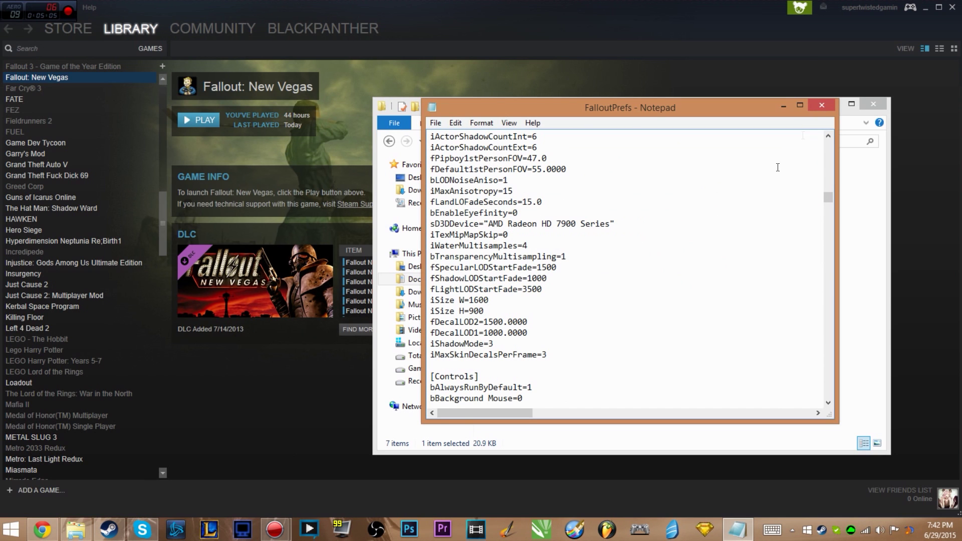
left_click(820, 107)
left_click(631, 352)
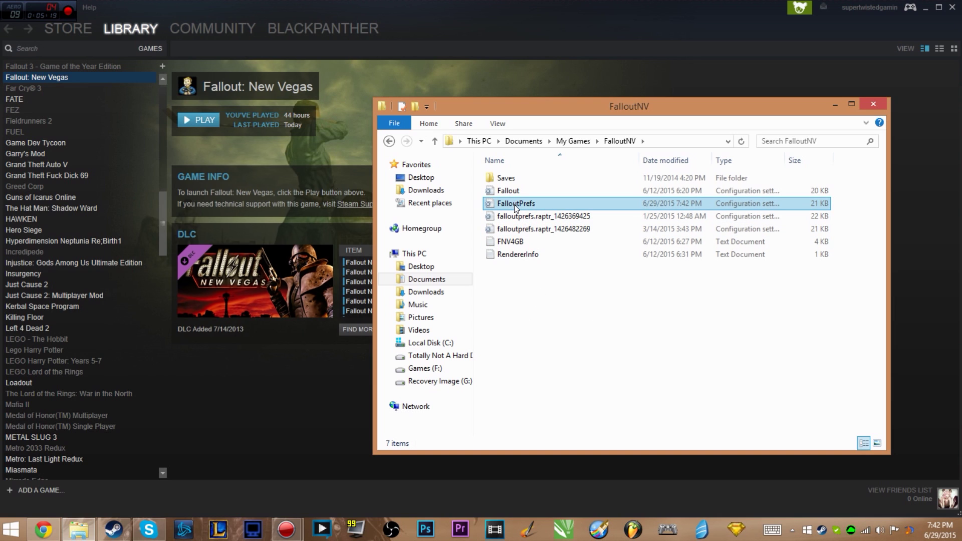
Close the FalloutNV folder, browse This PC > Documents > My Games > Skyrim, and open SkyrimPrefs
left_click(879, 103)
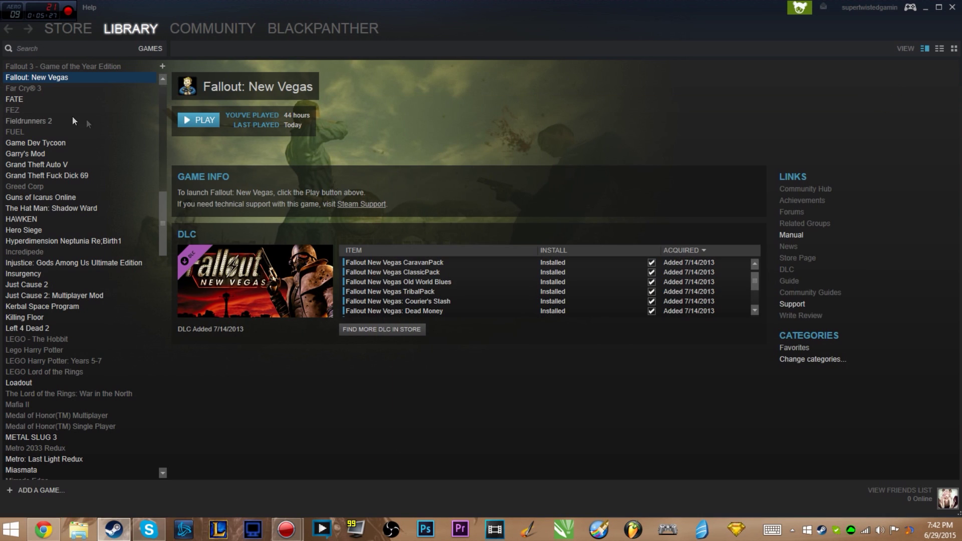
left_click(54, 65)
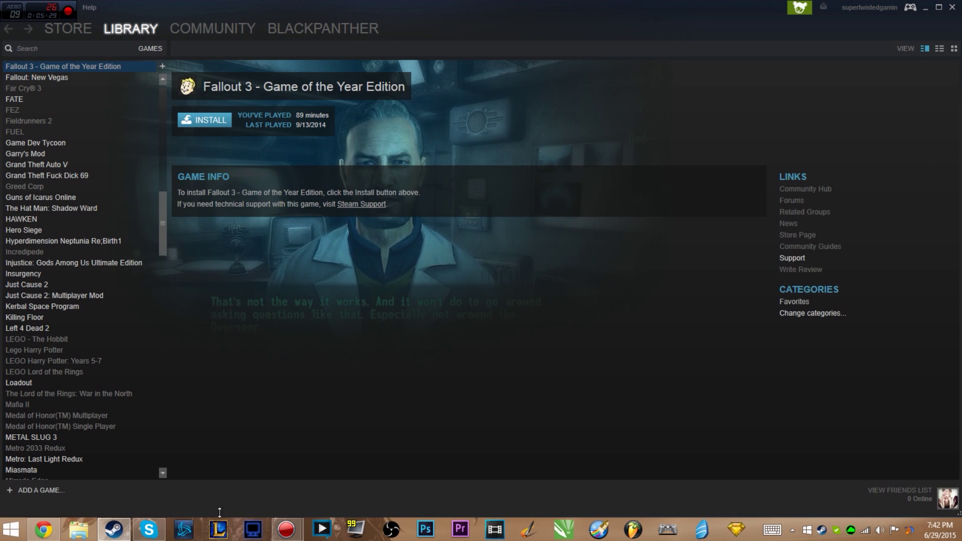
left_click(73, 538)
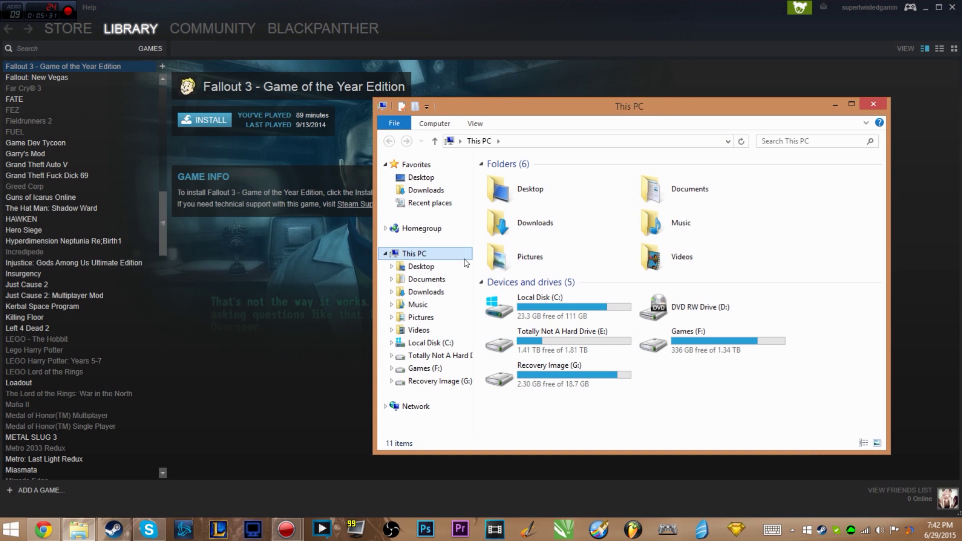
left_click(425, 279)
left_click(541, 267)
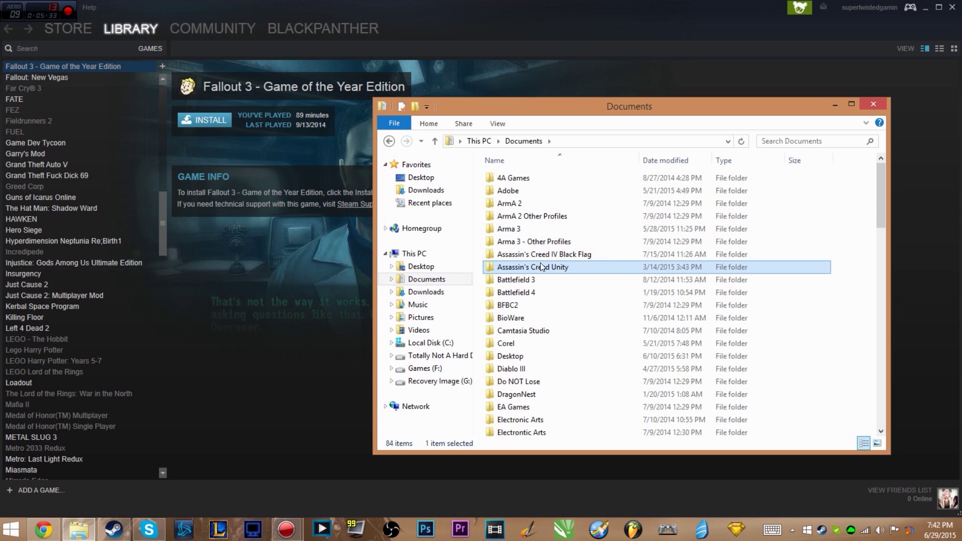
scroll(541, 267, "down", 10)
double_click(536, 200)
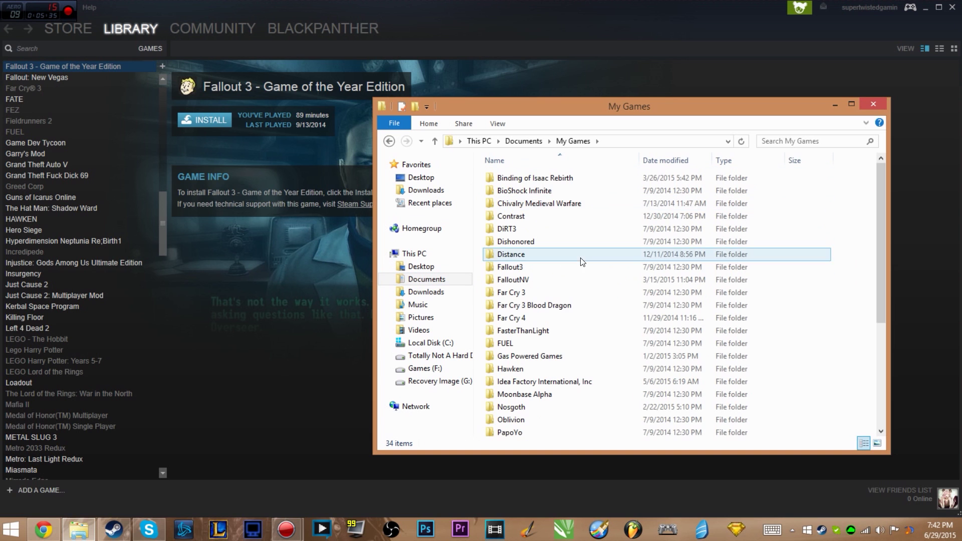
scroll(580, 262, "down", 4)
double_click(521, 315)
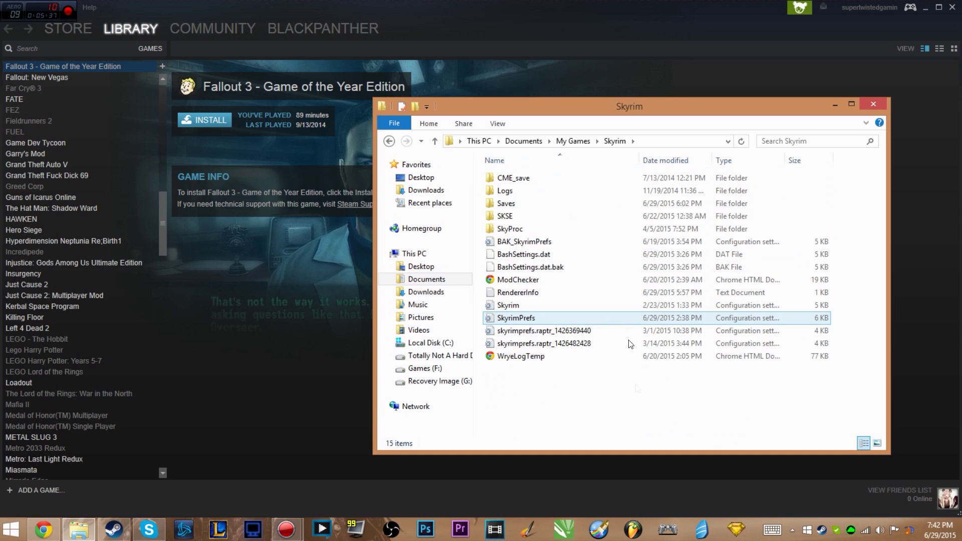
double_click(554, 319)
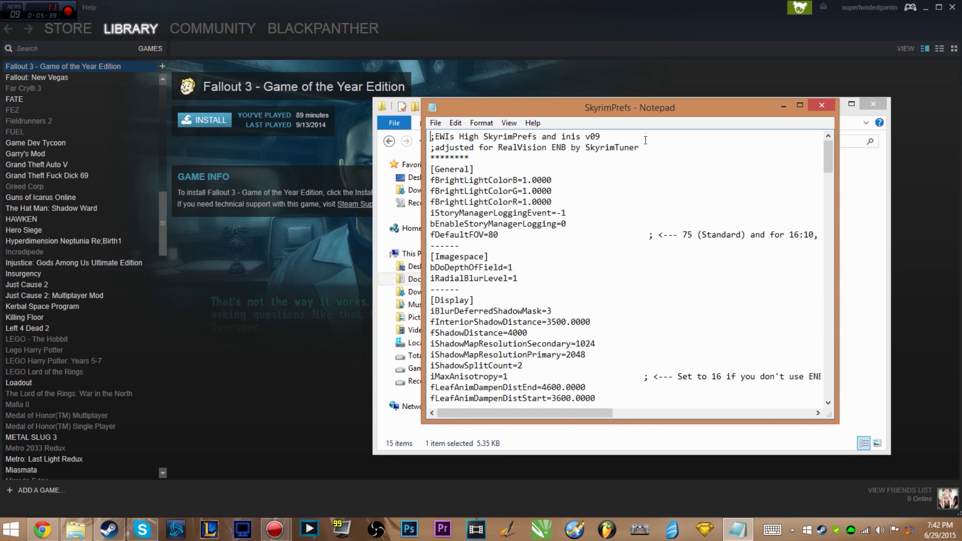
key("ctrl+f")
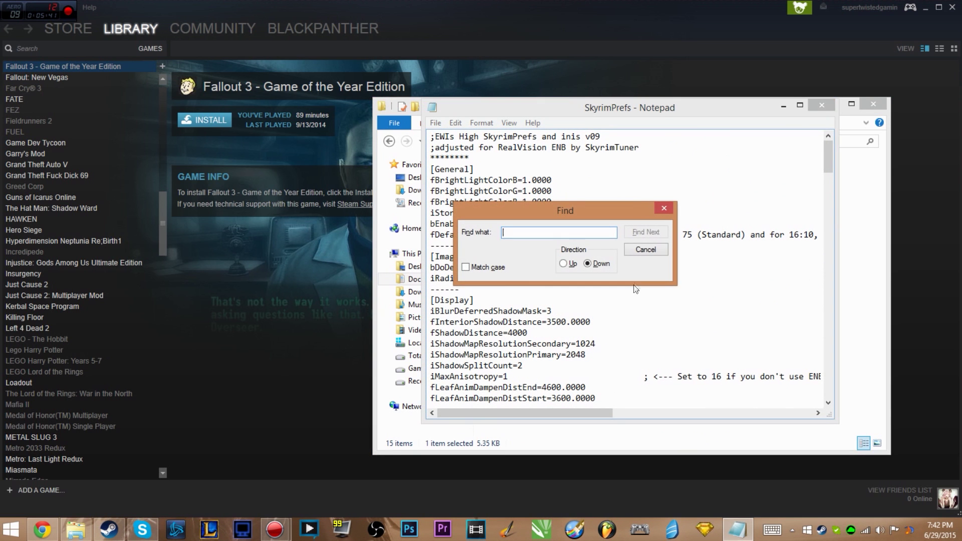
key("Escape")
scroll(510, 312, "down", 4)
scroll(510, 312, "down", 5)
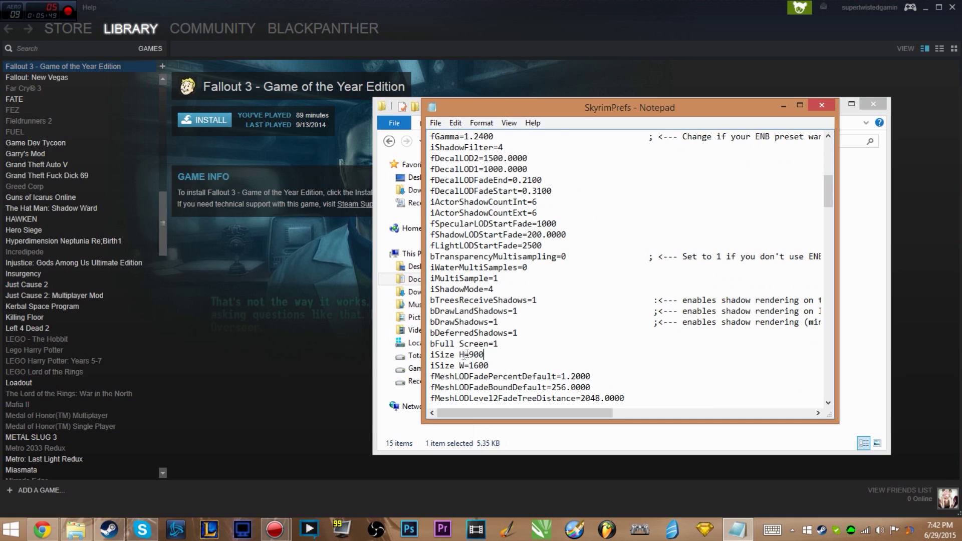
left_click(486, 354)
scroll(499, 354, "down", 1)
left_click_drag(493, 331, 421, 321)
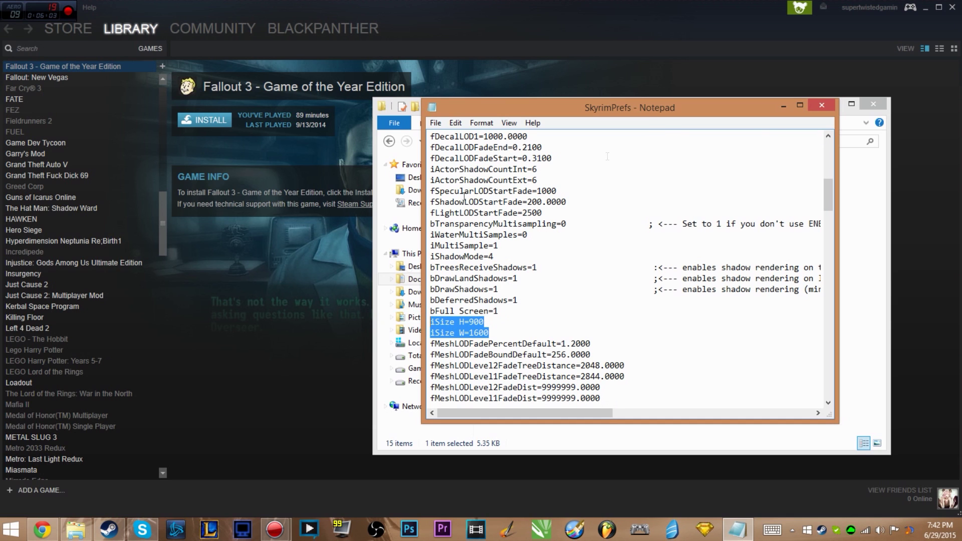
left_click(519, 330)
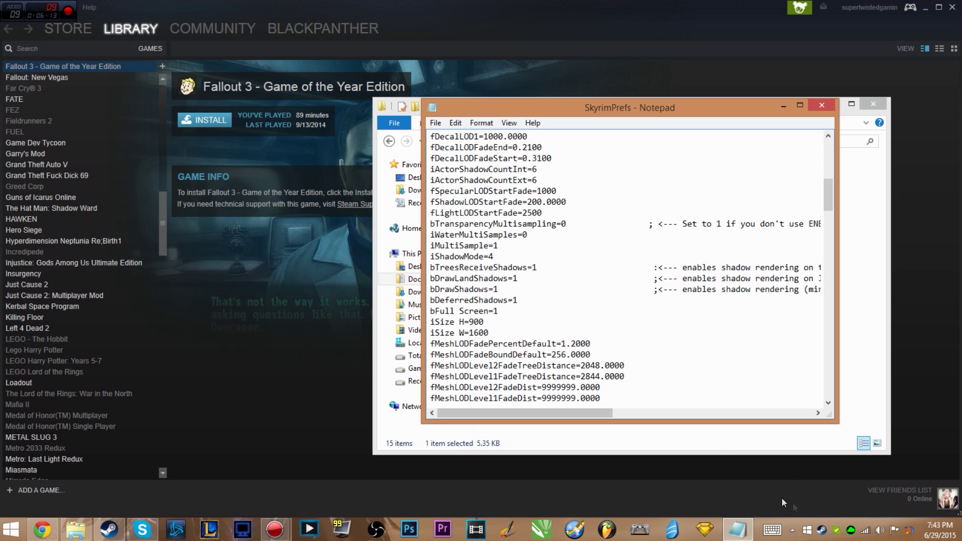
Launch Skyrim from the Steam tray icon's game list
right_click(821, 529)
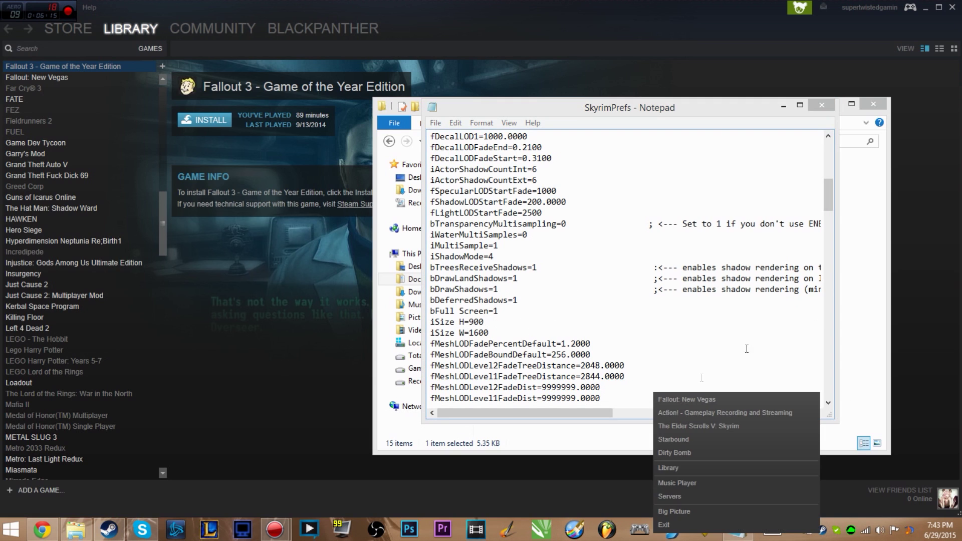
left_click(710, 424)
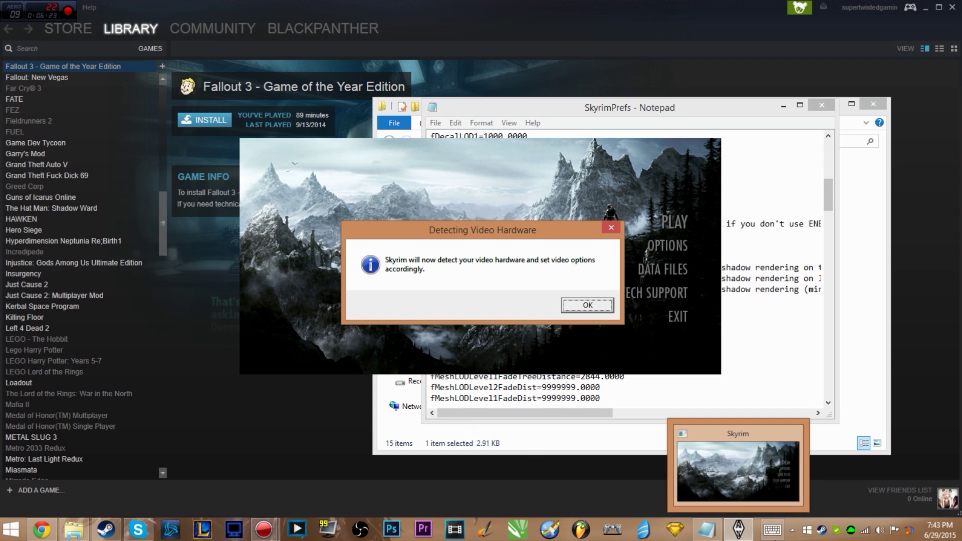
right_click(738, 529)
left_click(707, 499)
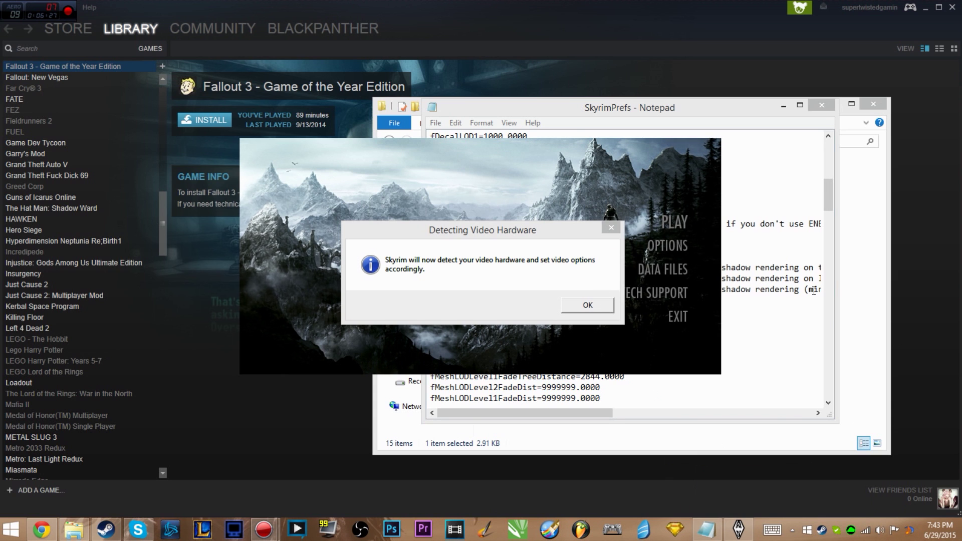
End the Skyrim Launcher process from Task Manager
key("ctrl+alt+Delete")
left_click(504, 265)
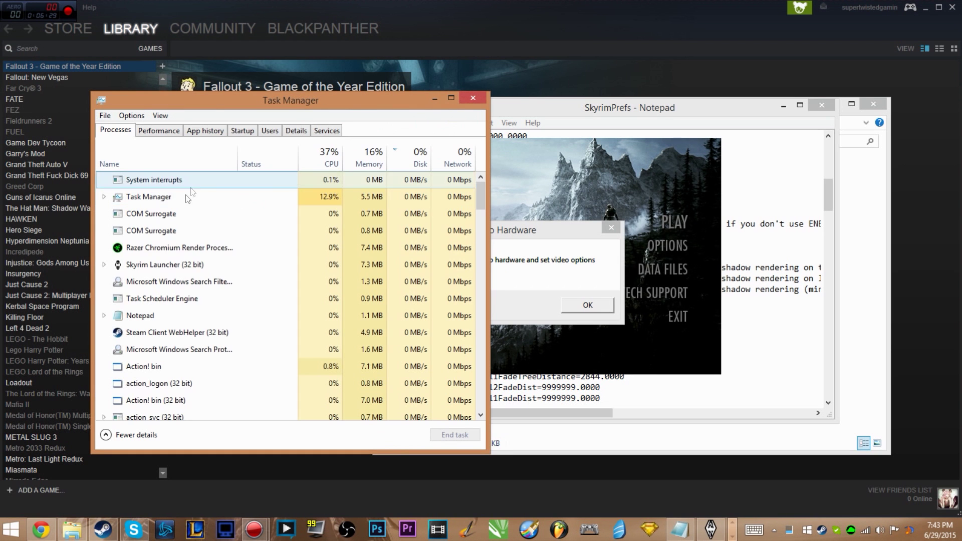
left_click(160, 299)
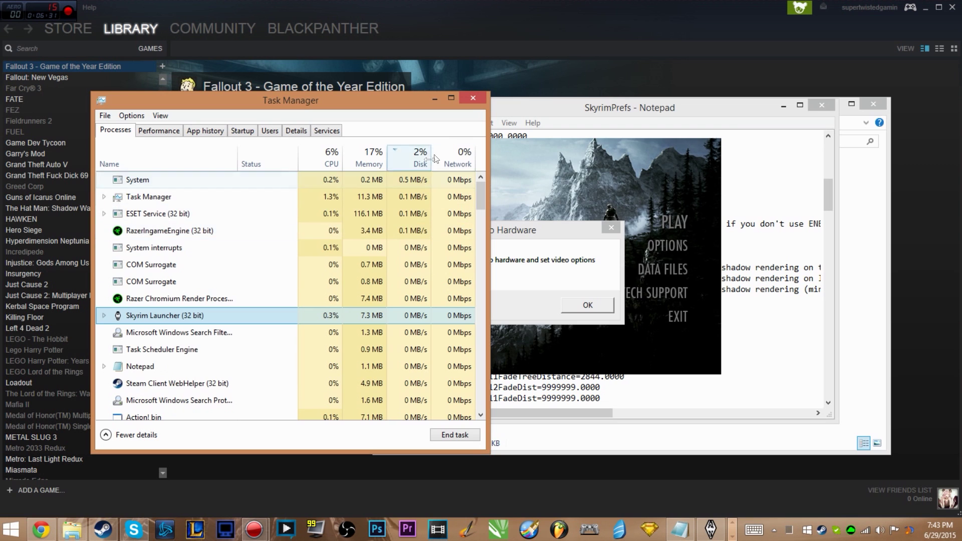
left_click(473, 98)
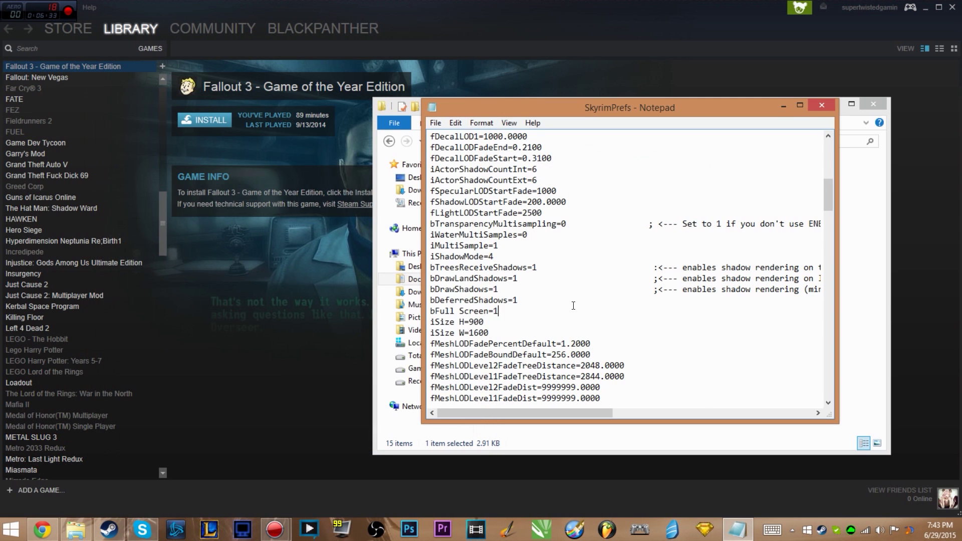
Check SkyrimPrefs' iSize W=1600 and H=900 lines, then close Notepad
scroll(573, 305, "down", 2)
scroll(573, 305, "up", 1)
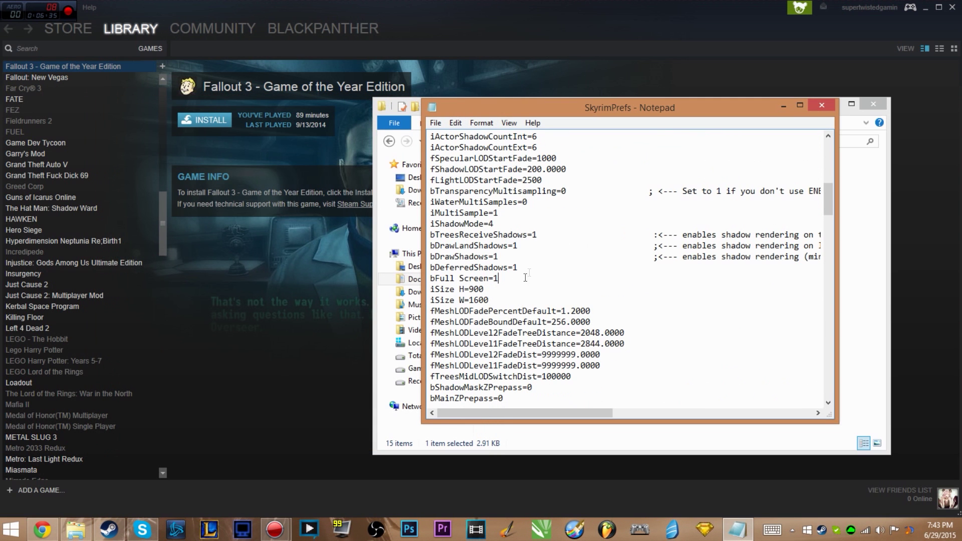
scroll(525, 277, "up", 3)
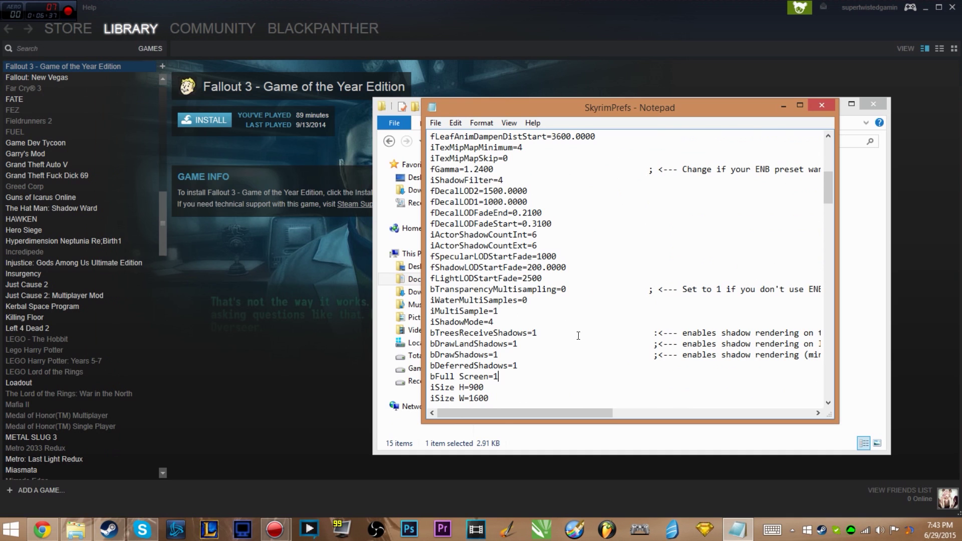
left_click(576, 400)
scroll(510, 349, "down", 3)
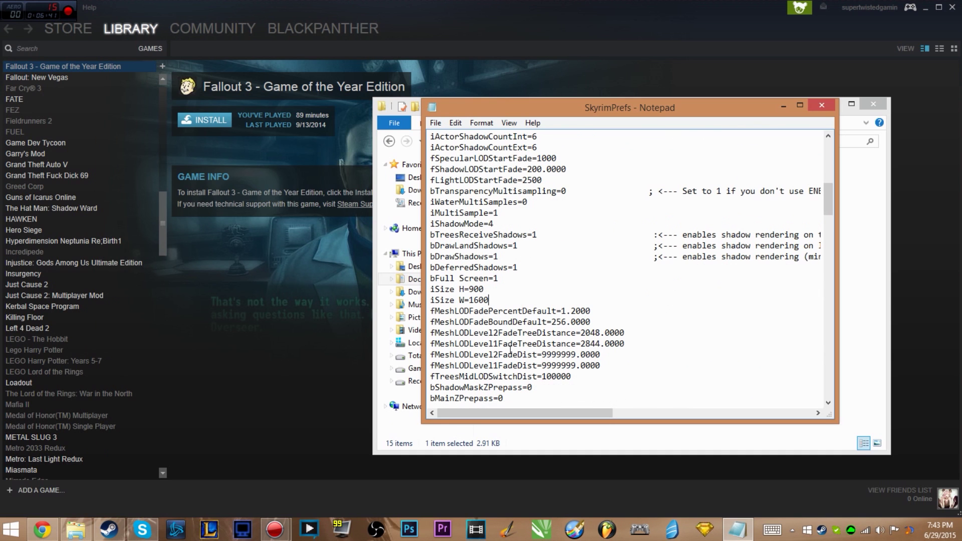
left_click(503, 289)
left_click(823, 106)
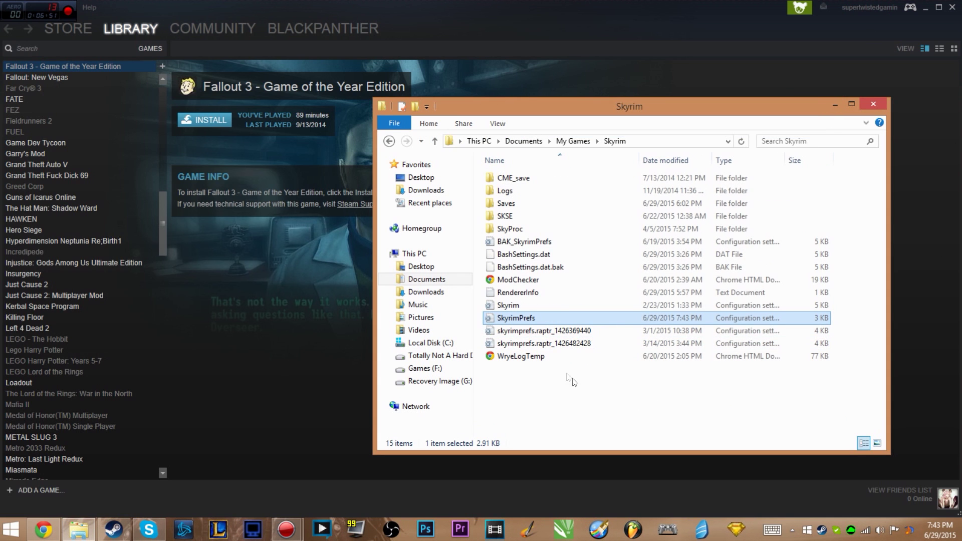
Open and scroll through Skyrim.ini, close it, and go up to My Games
double_click(522, 306)
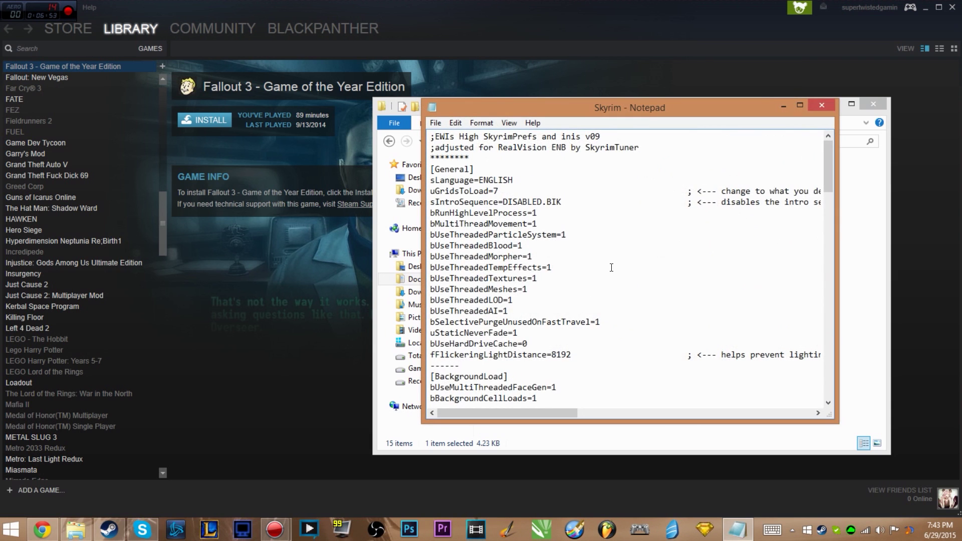
scroll(522, 307, "down", 3)
scroll(482, 288, "down", 4)
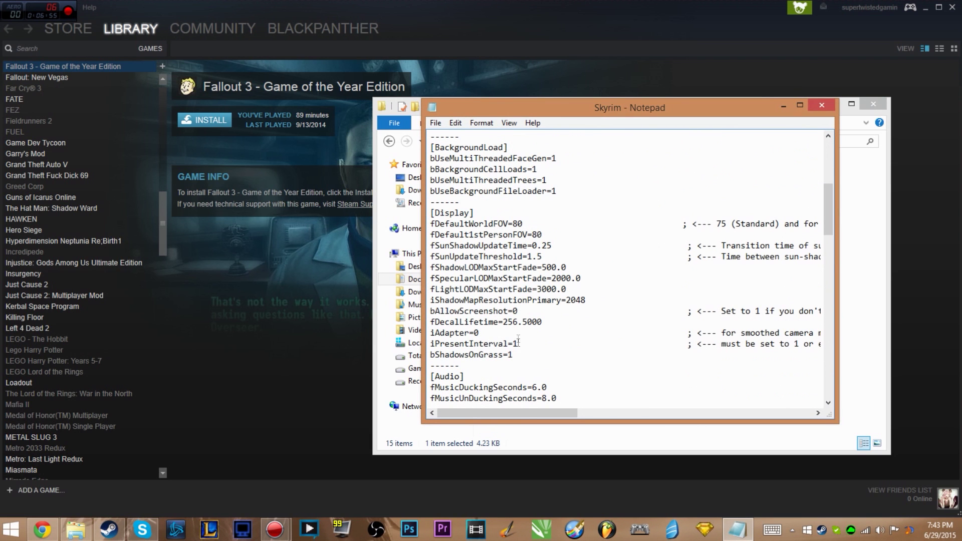
left_click(821, 105)
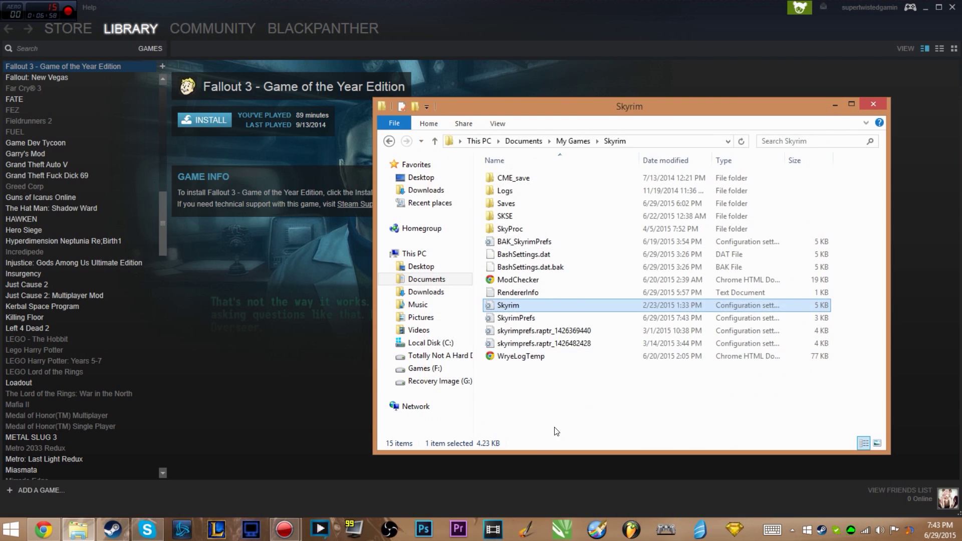
left_click(525, 321)
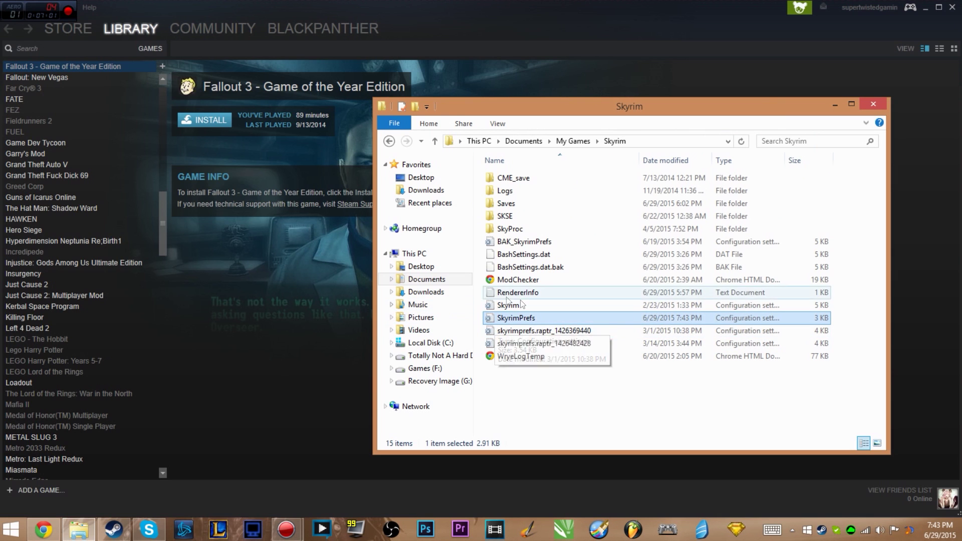
left_click(570, 394)
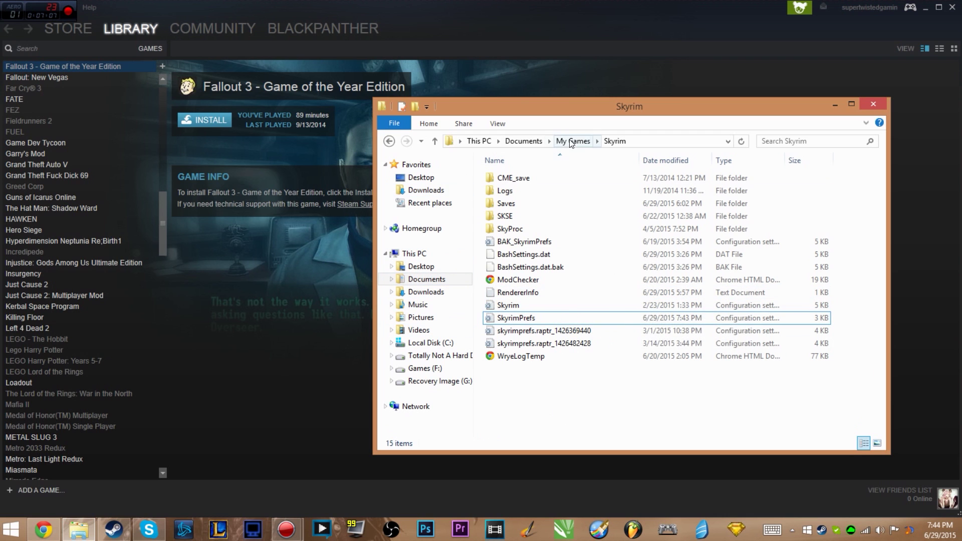
left_click(571, 142)
scroll(574, 396, "down", 2)
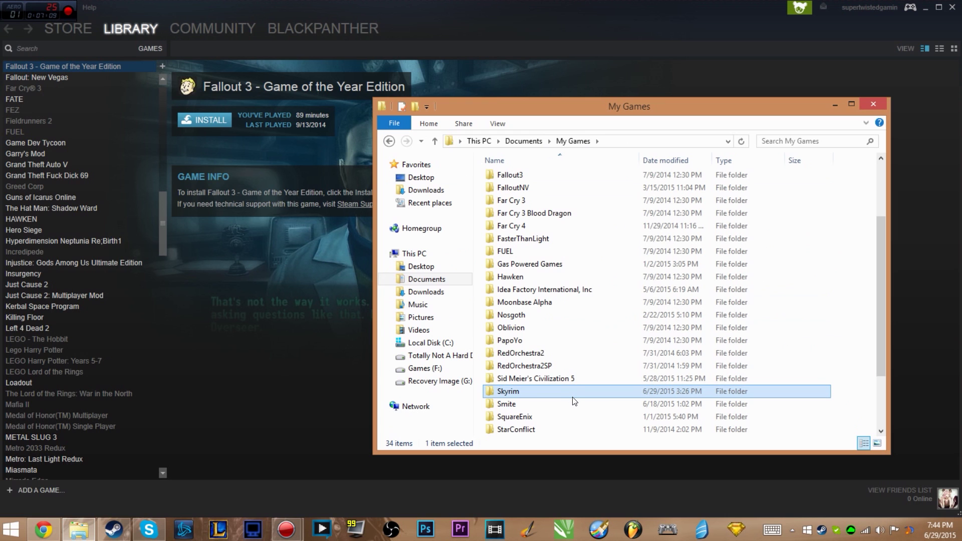
Open Oblivion.ini from the Oblivion folder and search 'siz' to reach the iSize W line
double_click(554, 328)
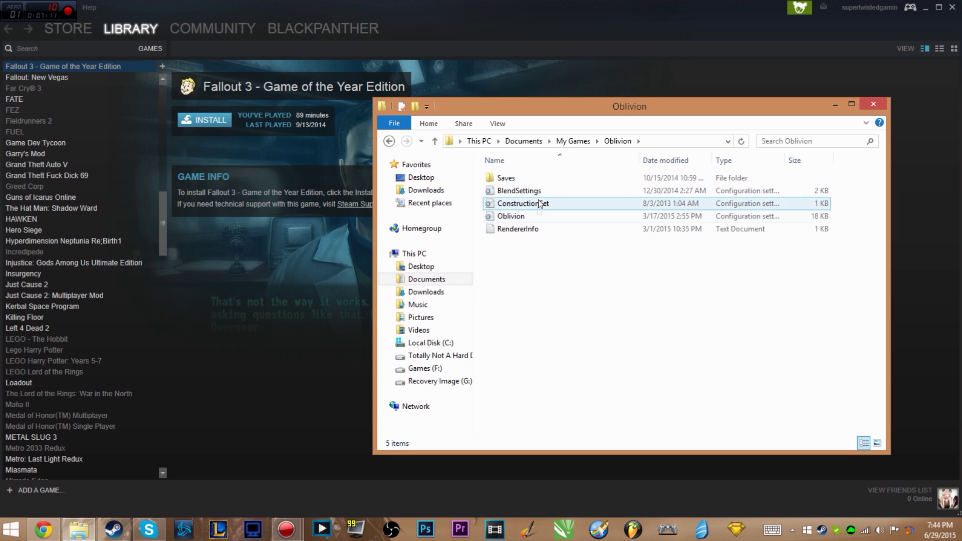
double_click(542, 217)
scroll(541, 286, "down", 5)
key("ctrl+f")
type("siz")
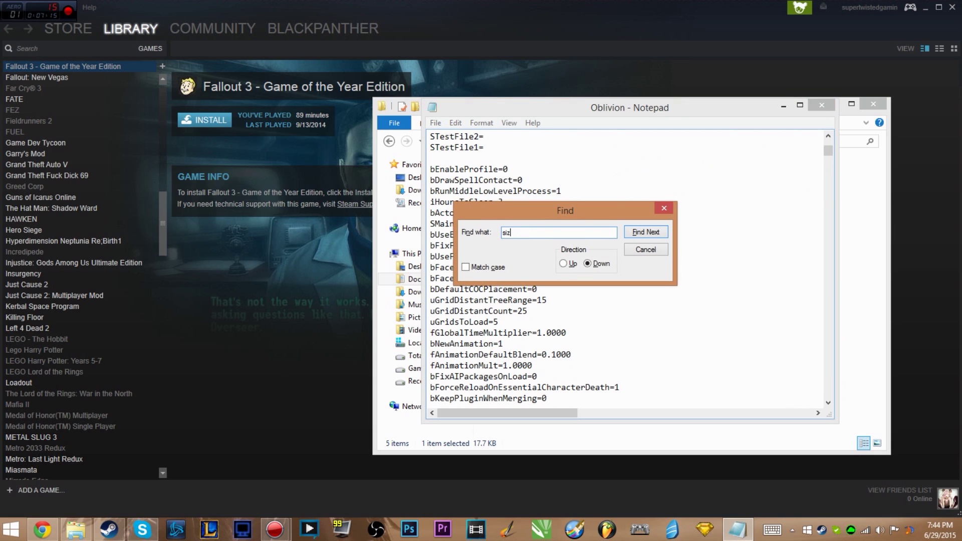
key("Return")
key("Return")
key("Return")
key("Return")
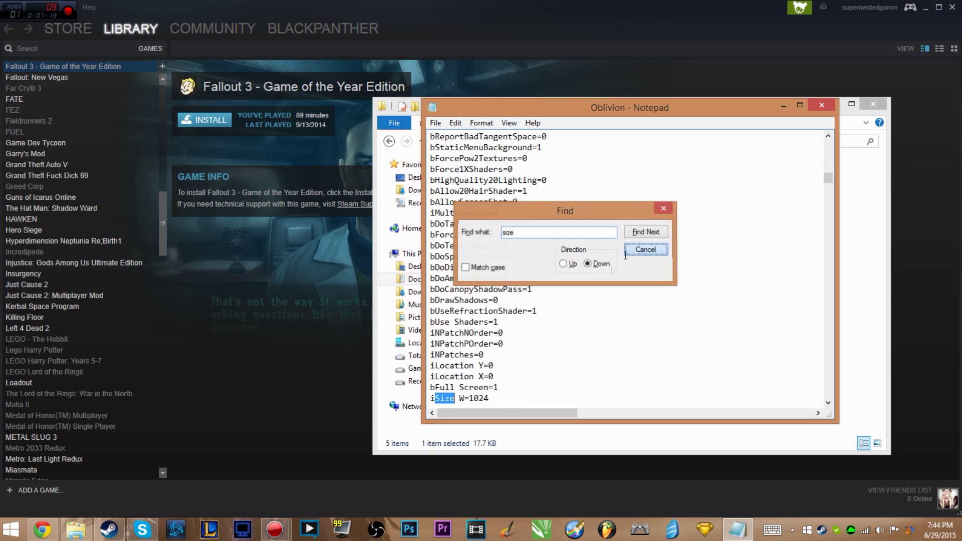
left_click(645, 249)
Set iSize W to 1600 and iSize H to 900, then save and close Oblivion.ini
scroll(495, 376, "down", 2)
left_click_drag(489, 333, 472, 331)
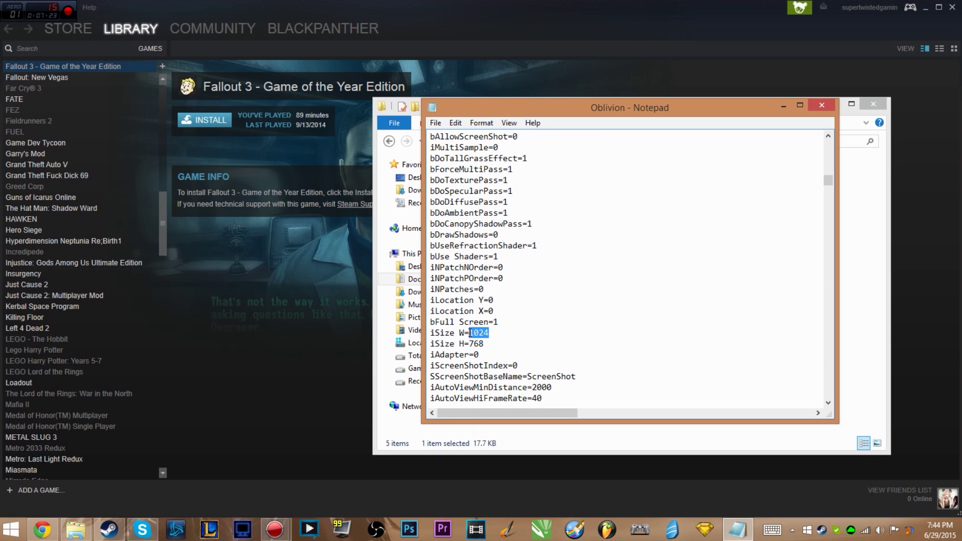
type("1")
left_click(820, 105)
Find The Elder Scrolls IV: Oblivion in the Steam library and launch it
left_click(577, 306)
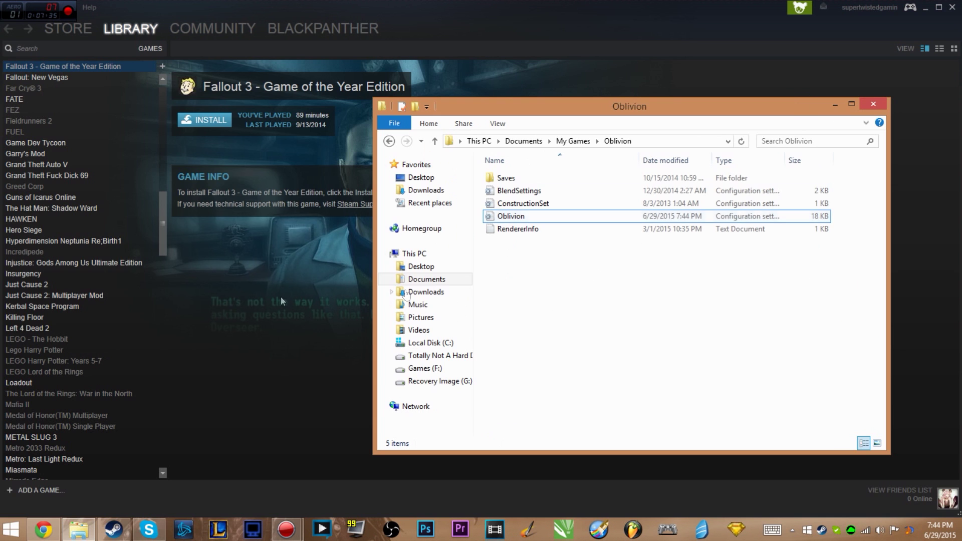
left_click(26, 275)
key("o")
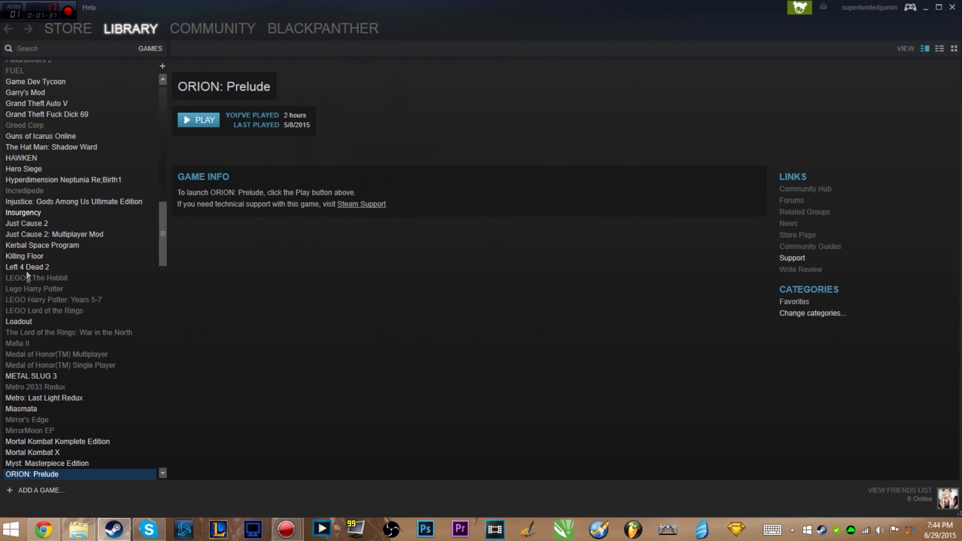
scroll(79, 346, "down", 5)
key("e")
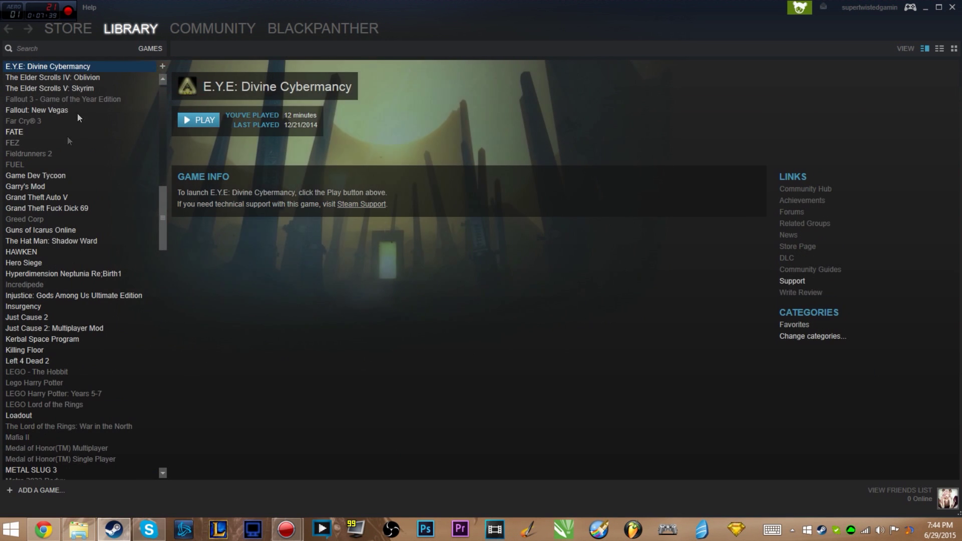
left_click(98, 78)
left_click(180, 116)
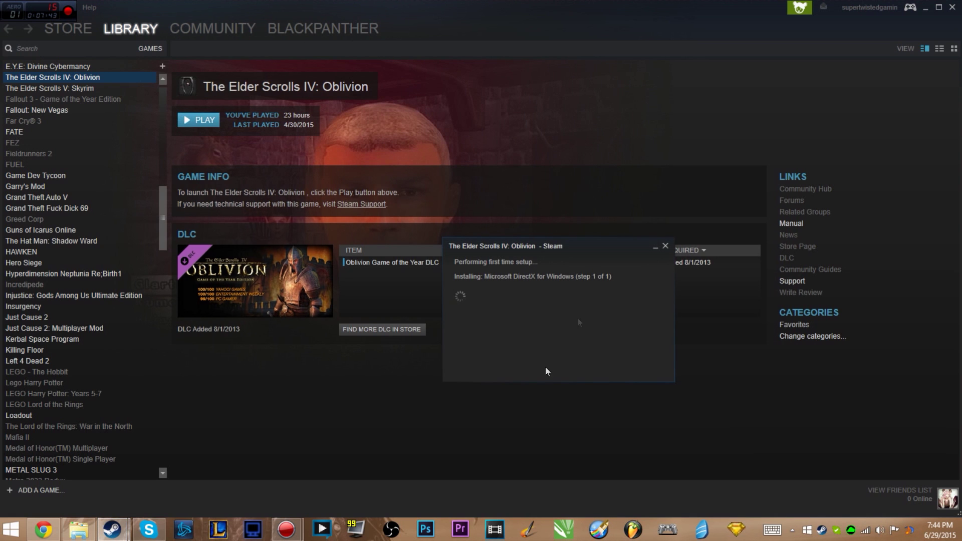
Check the Oblivion settings file, then bring Oblivion's first-time setup window forward
left_click(79, 529)
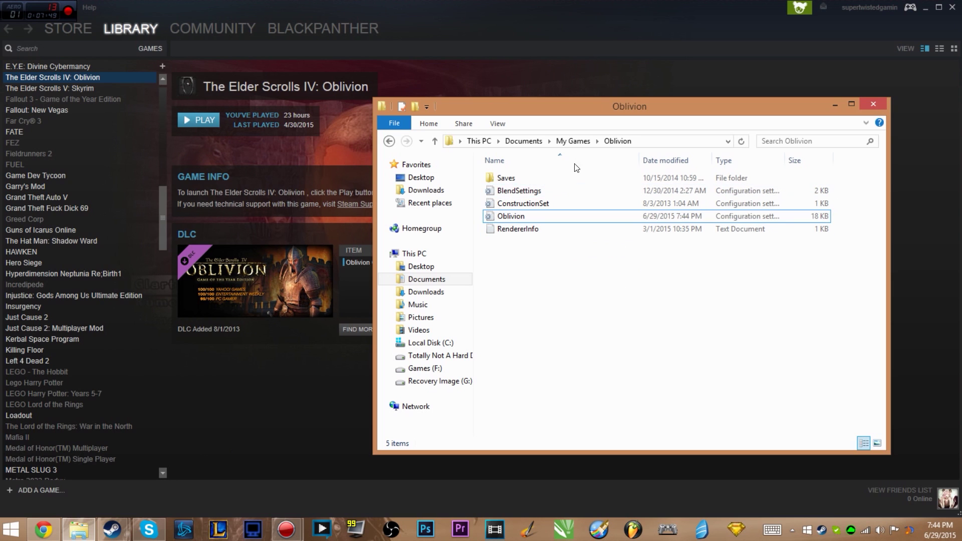
left_click(526, 216)
double_click(525, 217)
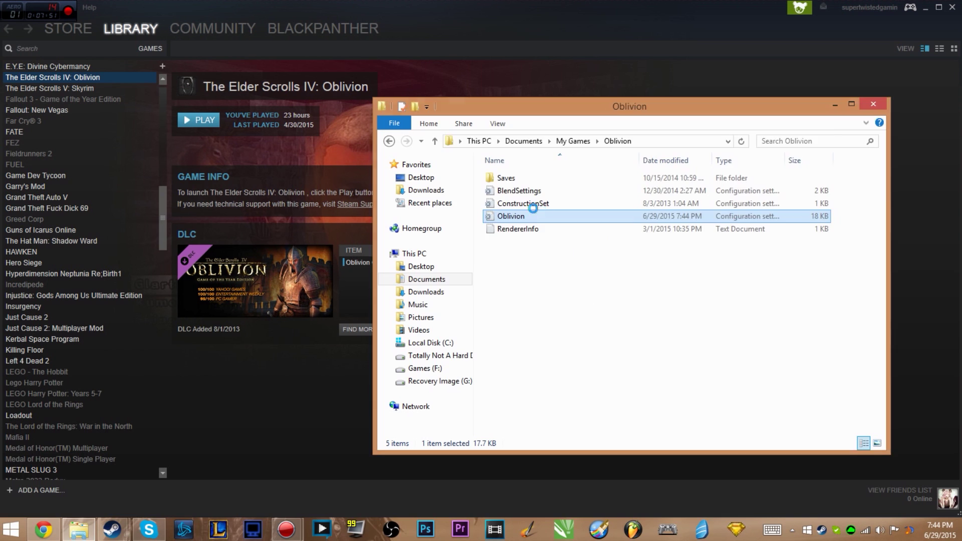
left_click(828, 108)
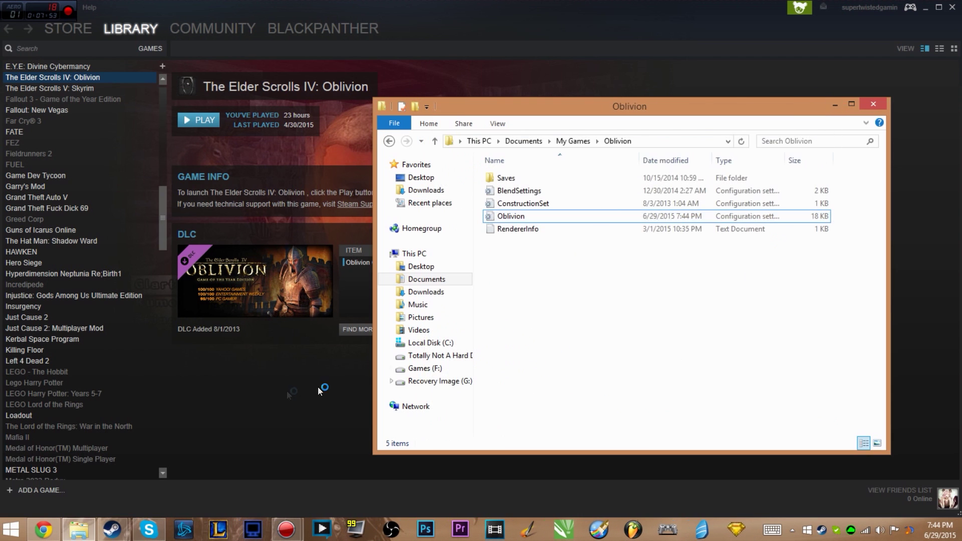
left_click(317, 387)
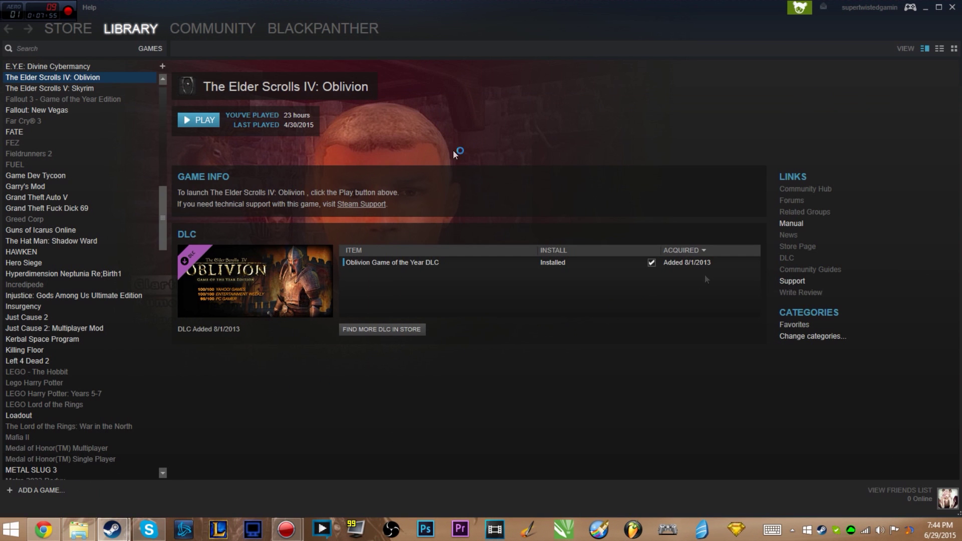
mouse_move(113, 530)
left_click(215, 474)
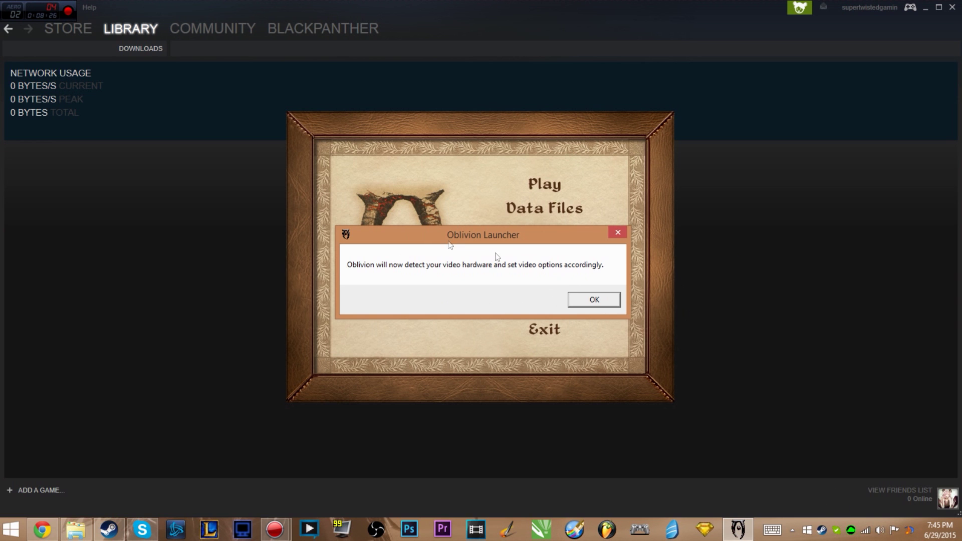
Accept the Ultra High Quality video detection, keep 1024x768 resolution, and exit the launcher
left_click(605, 298)
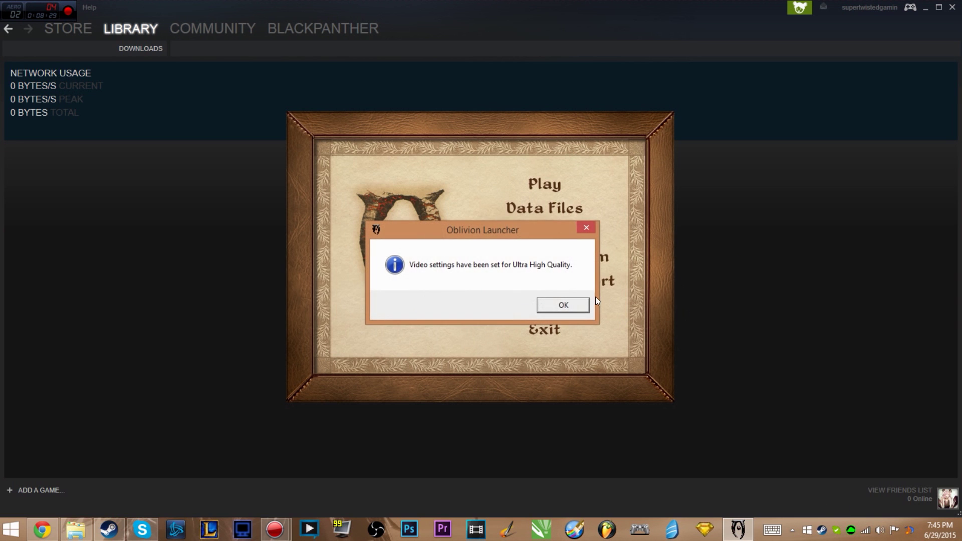
left_click(563, 303)
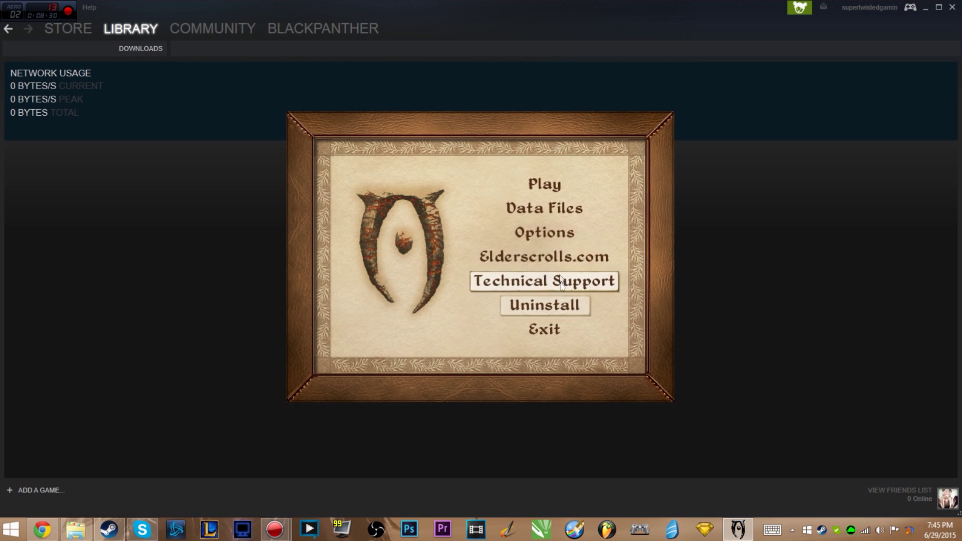
left_click(535, 232)
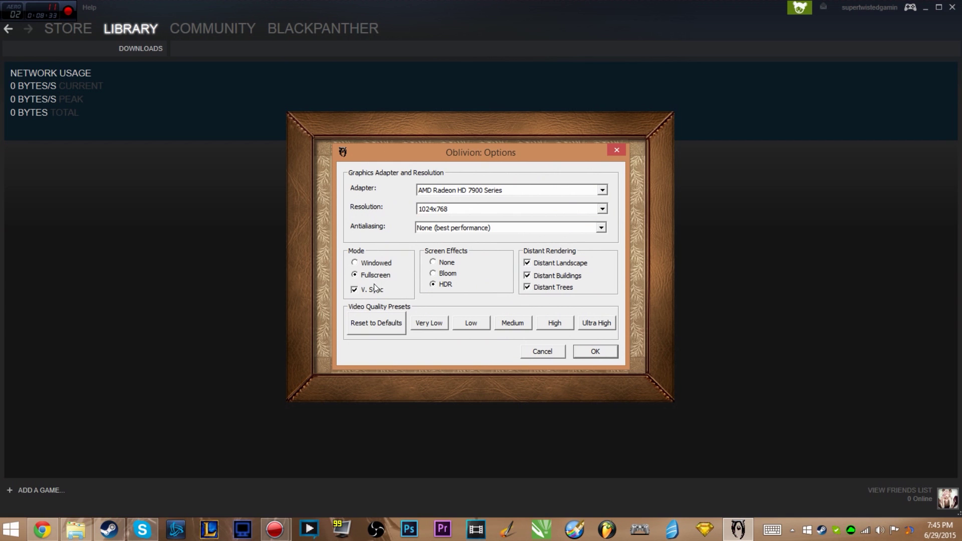
left_click(432, 209)
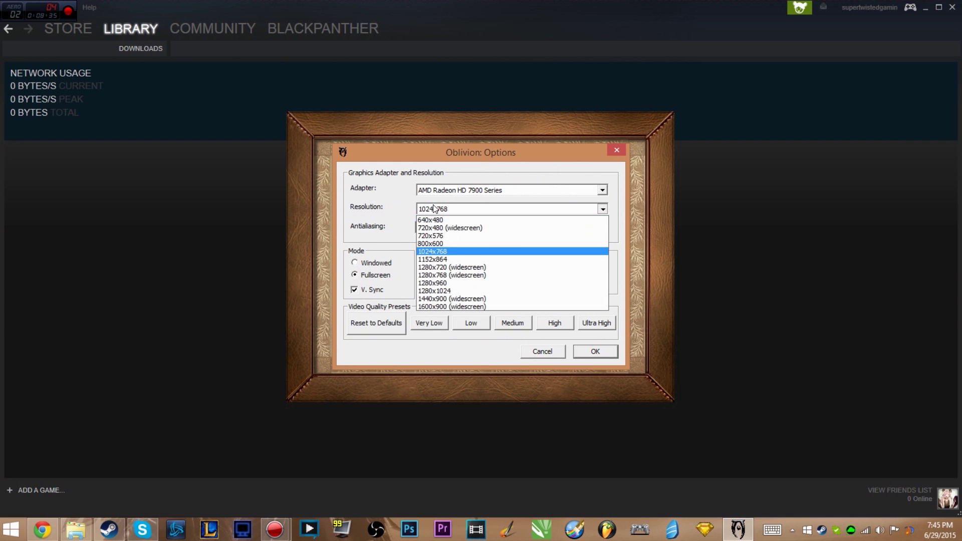
left_click(437, 251)
left_click(552, 352)
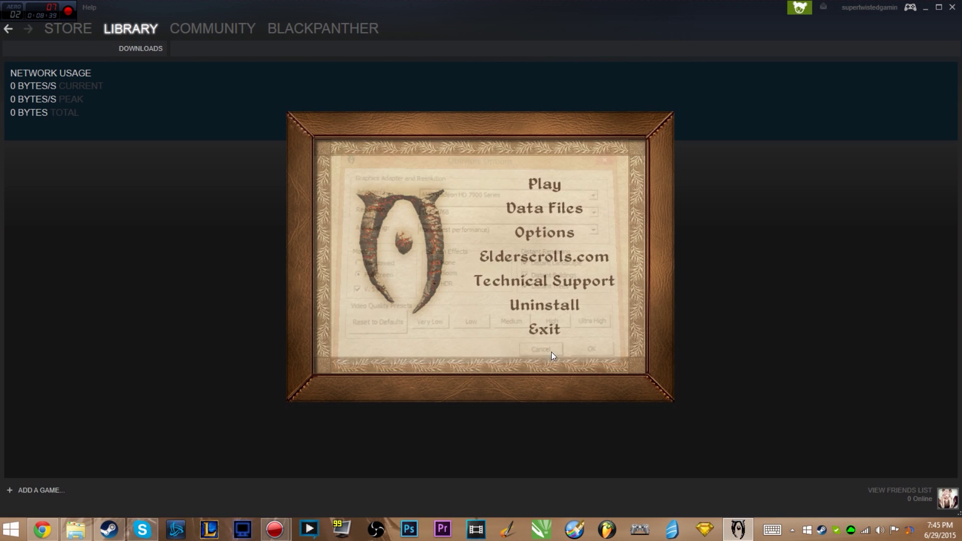
left_click(548, 335)
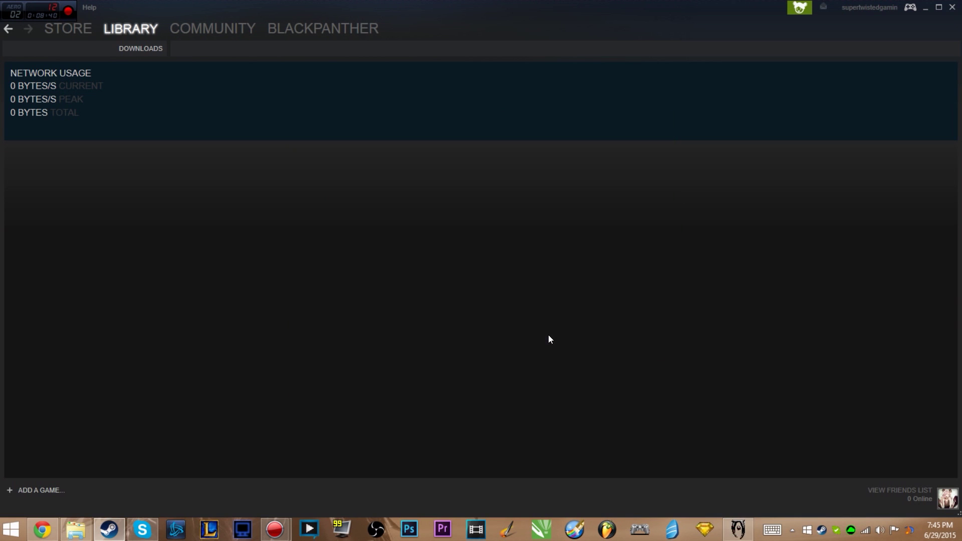
left_click(78, 529)
In Oblivion.ini, search 'size' and set iSize W to 1600 and iSize H to 900
double_click(520, 216)
scroll(496, 300, "down", 4)
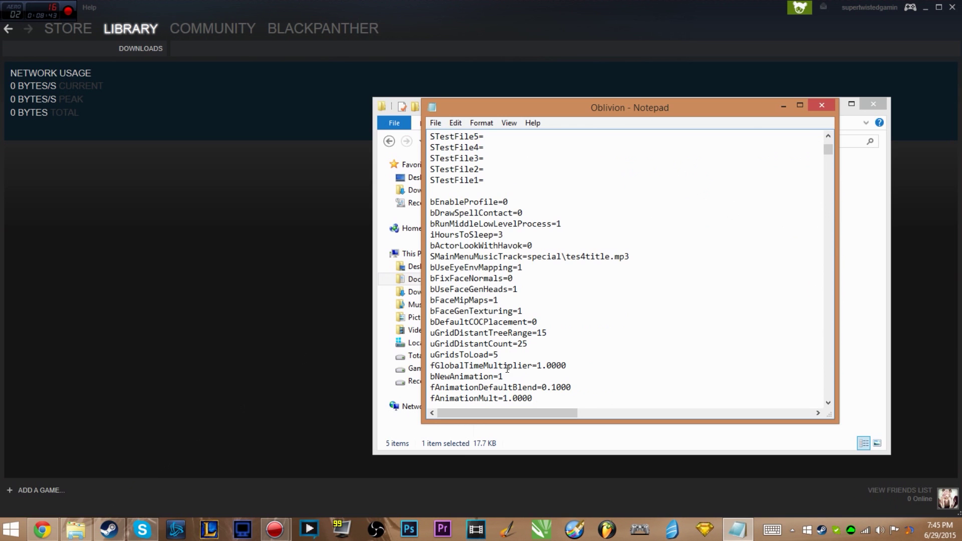
key("ctrl+f")
type("size")
key("Return")
key("Return")
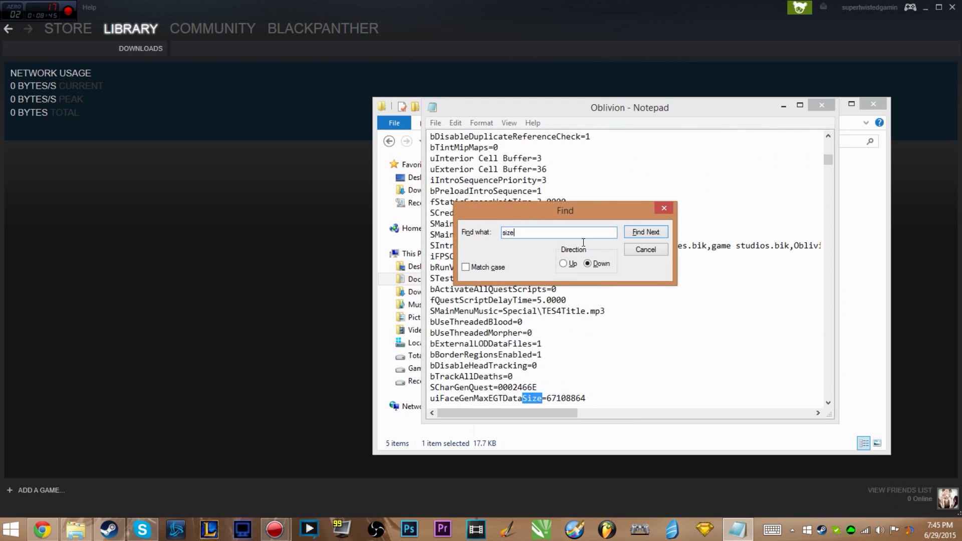
key("Return")
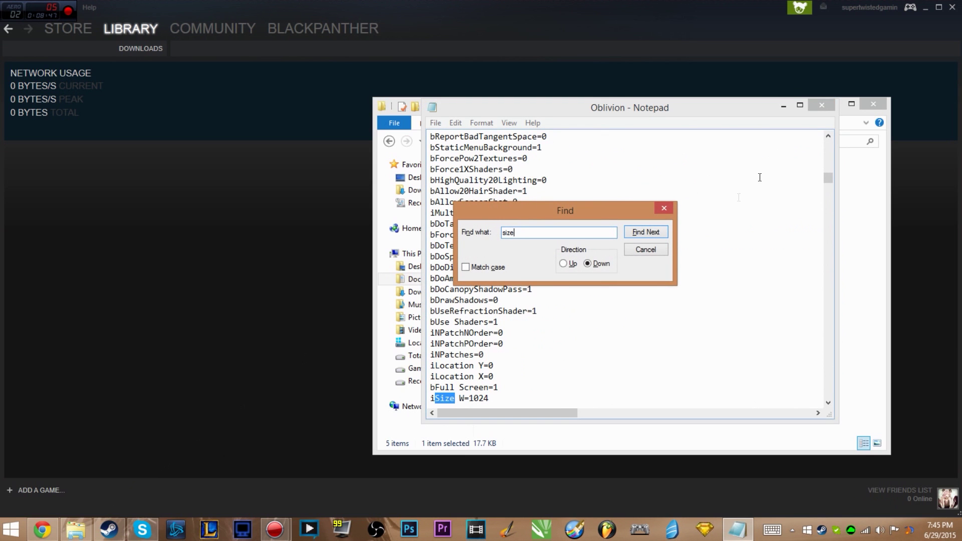
left_click(645, 250)
double_click(478, 399)
type("1600")
key("Down")
key("BackSpace")
key("BackSpace")
type("900")
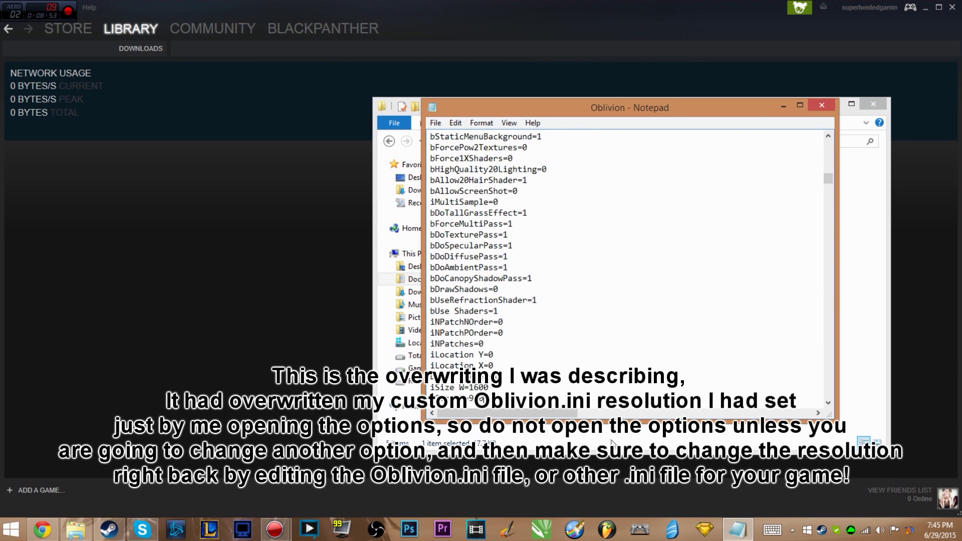
left_click(821, 105)
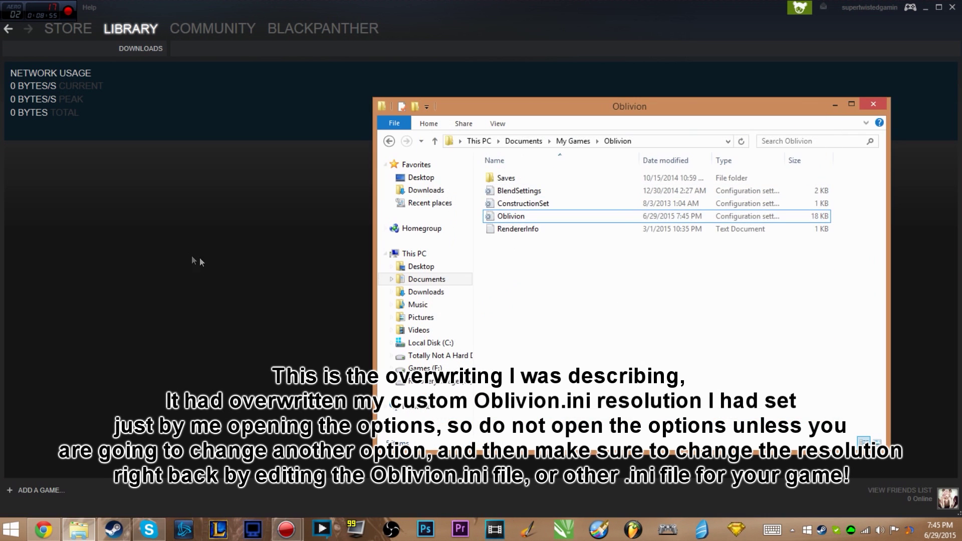
Reopen Oblivion.ini to verify it, then close Notepad and the Oblivion folder window
left_click(309, 267)
left_click(79, 530)
double_click(516, 216)
left_click(435, 123)
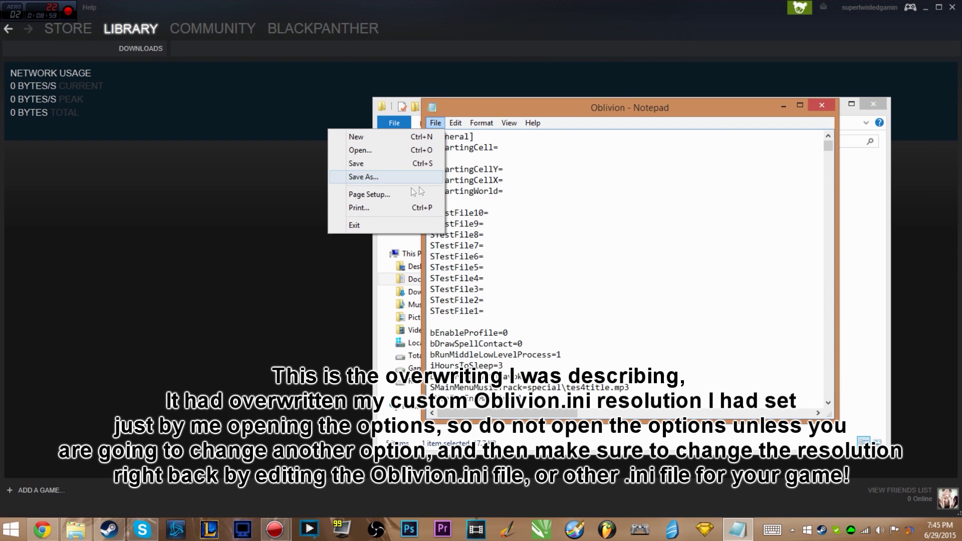
left_click(821, 105)
left_click(873, 104)
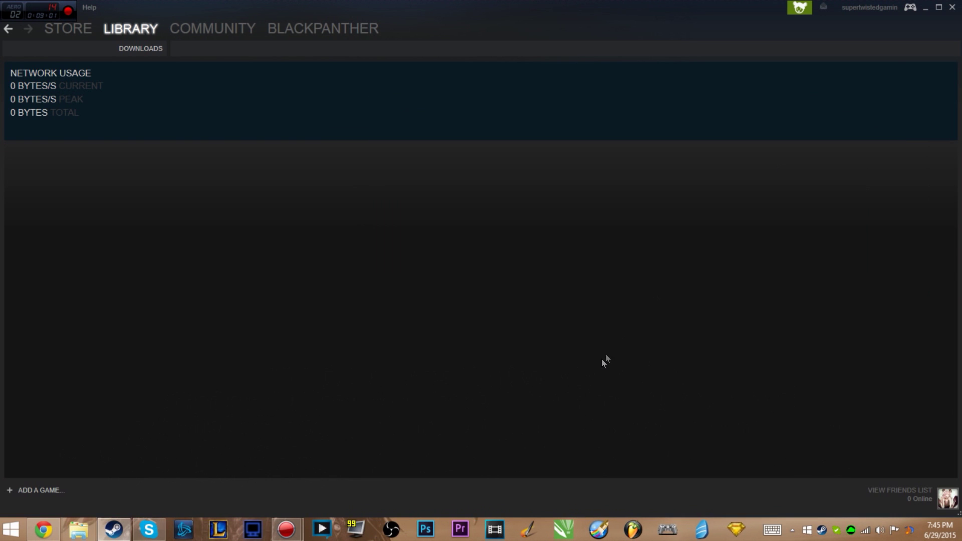
Bring up the Fallout: New Vegas page in the Steam game library
left_click(107, 35)
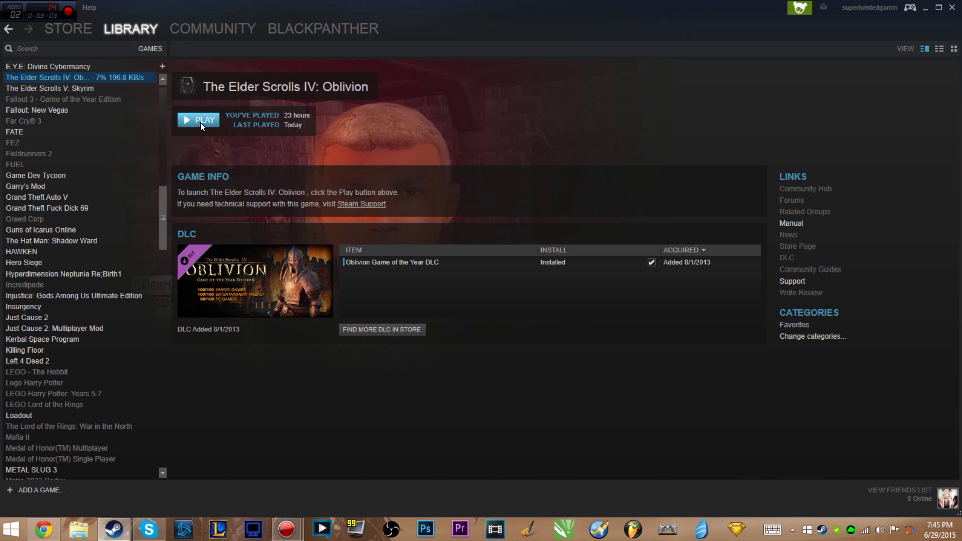
left_click(201, 120)
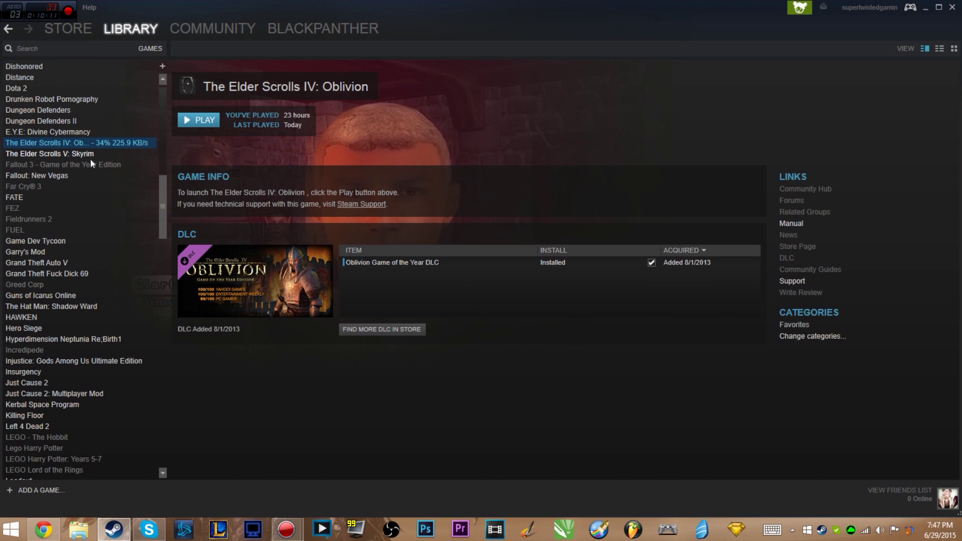
scroll(98, 251, "up", 2)
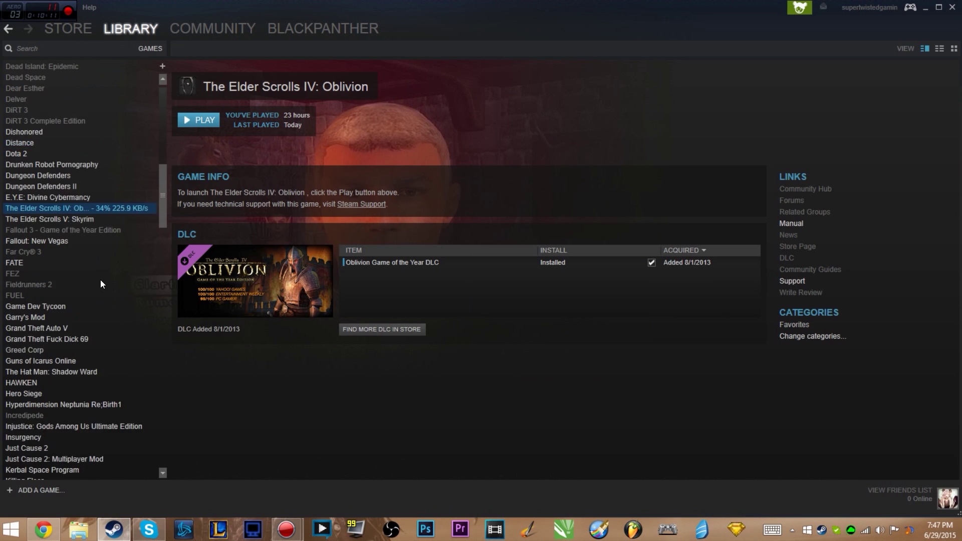
scroll(101, 284, "up", 8)
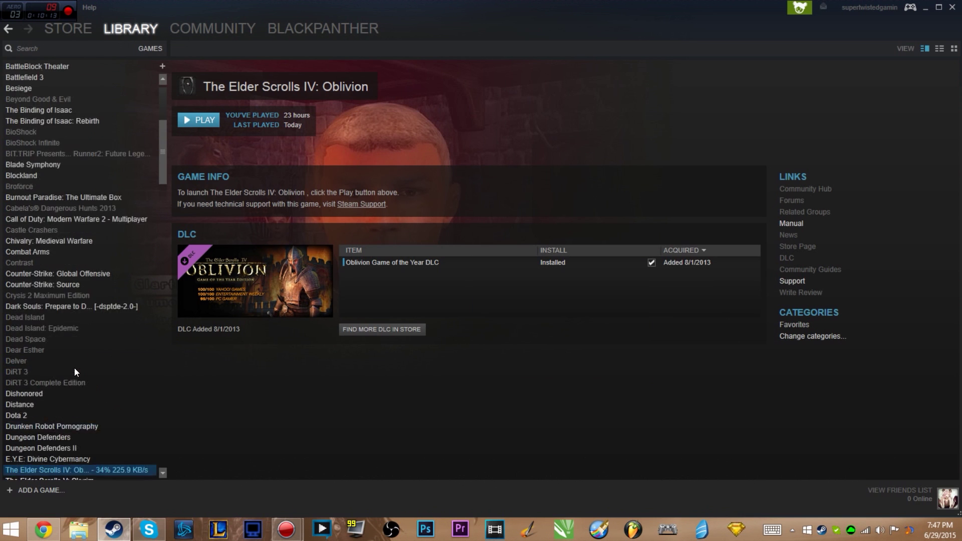
scroll(67, 159, "up", 6)
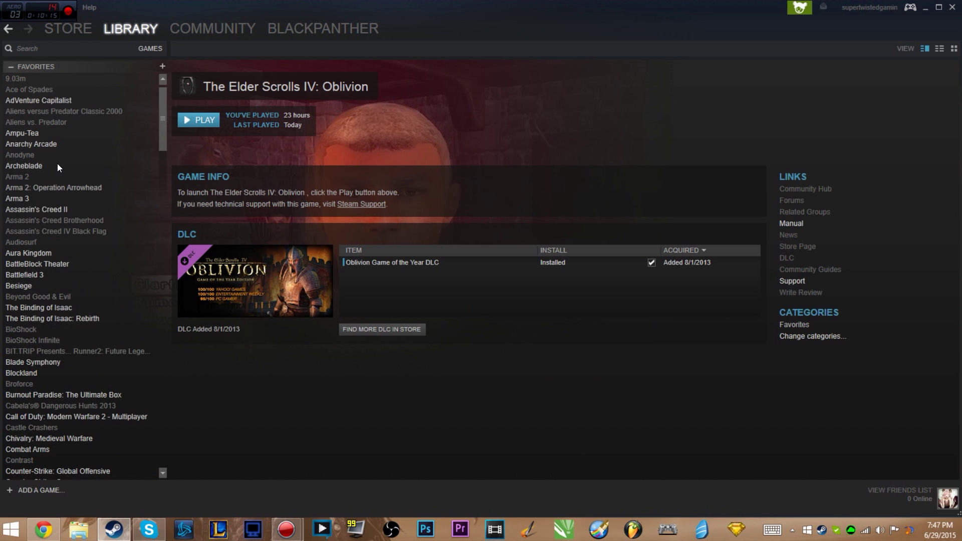
left_click(83, 307)
scroll(82, 308, "down", 2)
key("f")
scroll(76, 332, "down", 3)
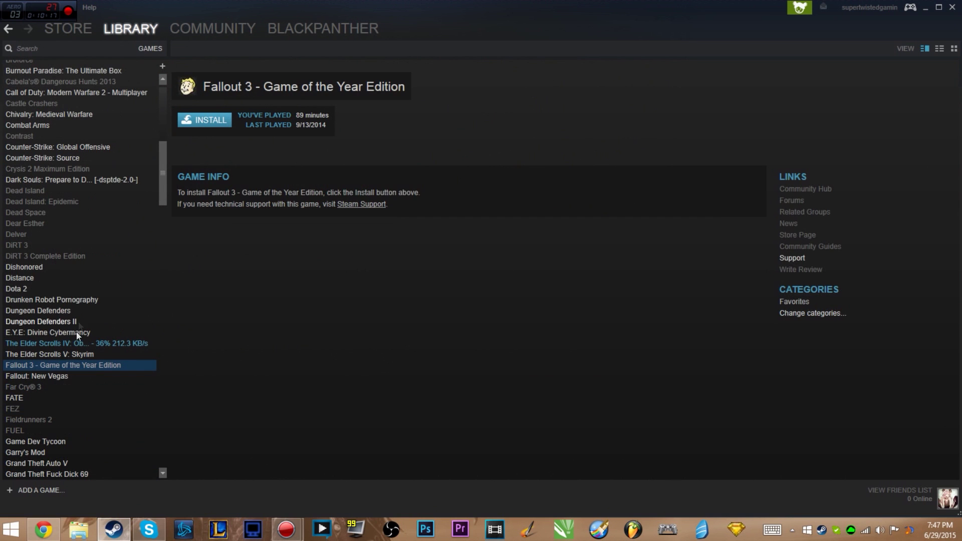
left_click(49, 374)
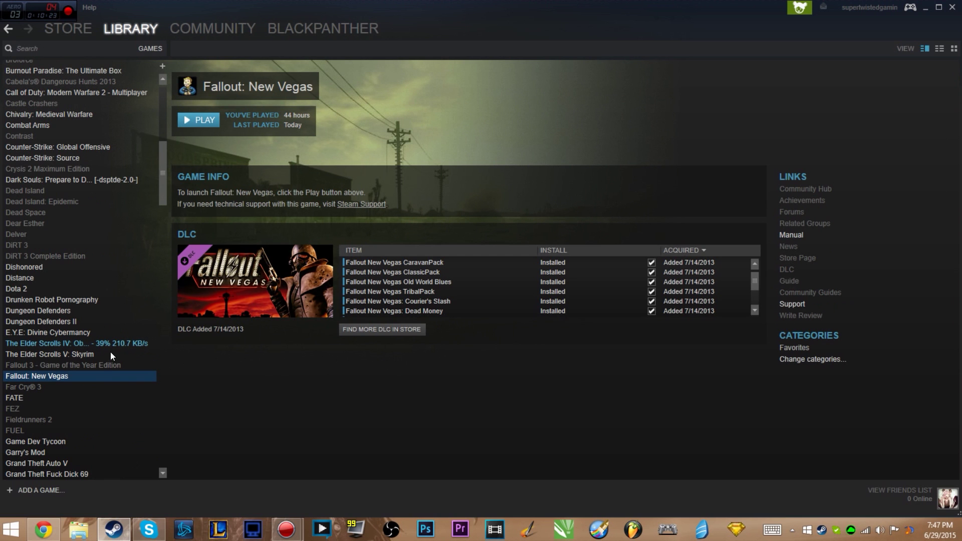
Open the Fallout: New Vegas context menu, then a File Explorer window on This PC
right_click(95, 379)
left_click(189, 464)
left_click(78, 530)
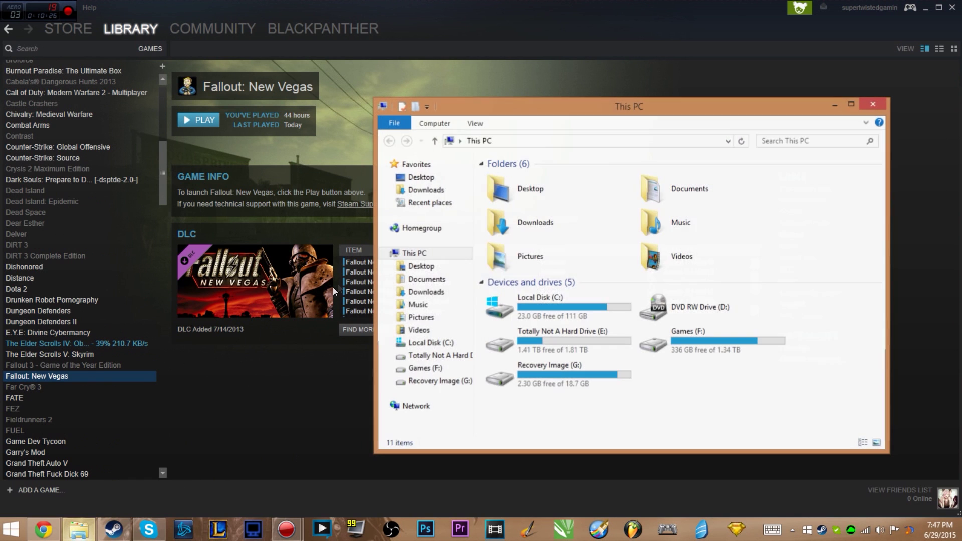
Browse from the Games (F:) drive to the Documents folder
left_click(425, 368)
left_click(507, 317)
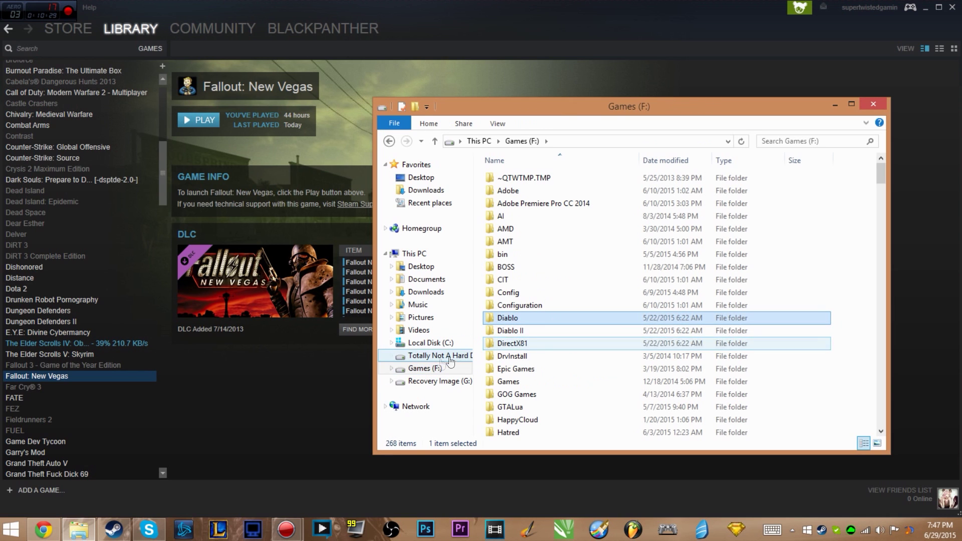
scroll(583, 308, "down", 4)
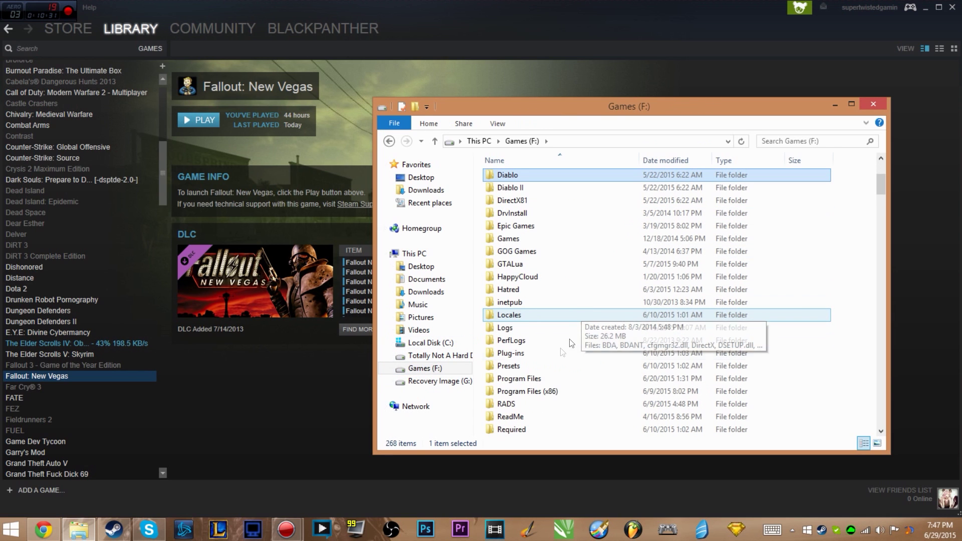
left_click(437, 281)
left_click(571, 292)
scroll(573, 296, "down", 3)
scroll(573, 295, "up", 3)
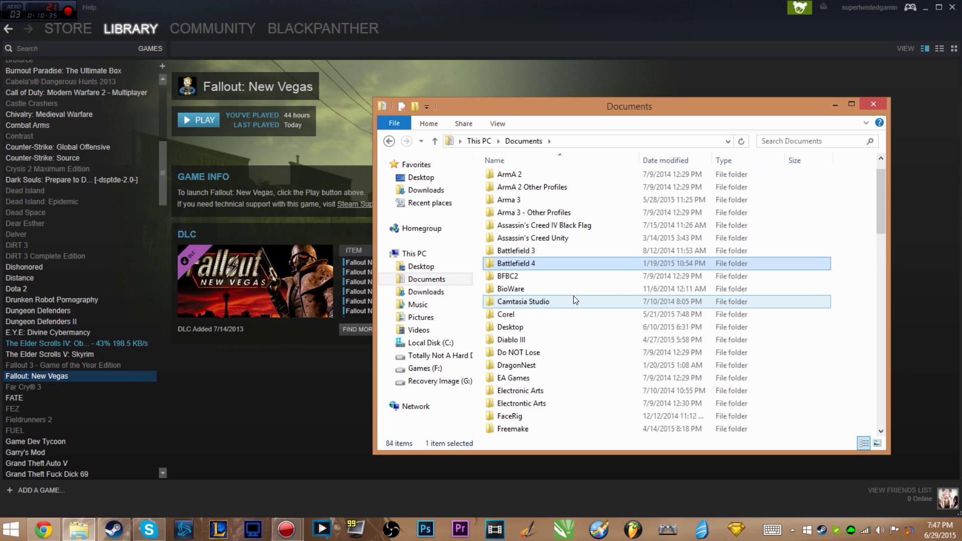
scroll(548, 325, "down", 13)
Open My Games > FalloutNV and open FalloutPrefs in Notepad
left_click(526, 200)
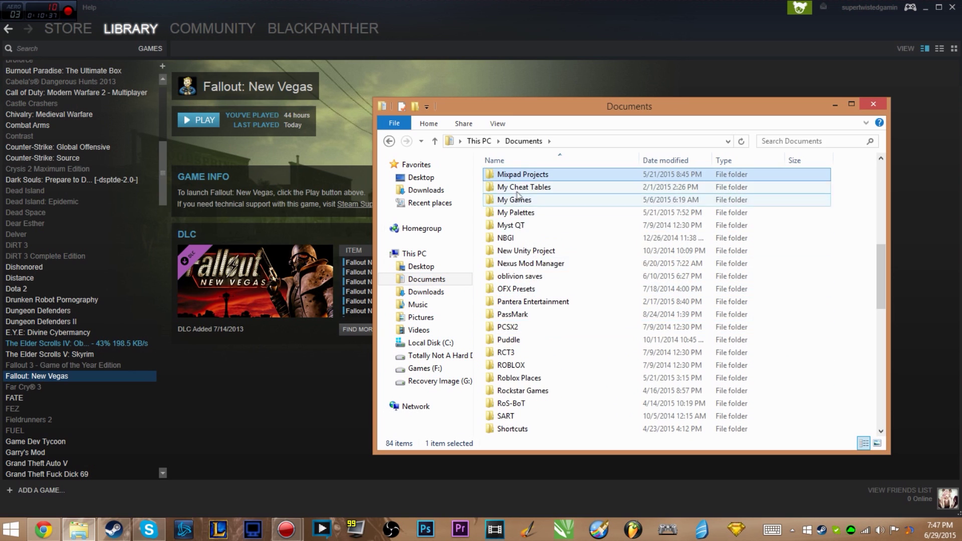
double_click(526, 204)
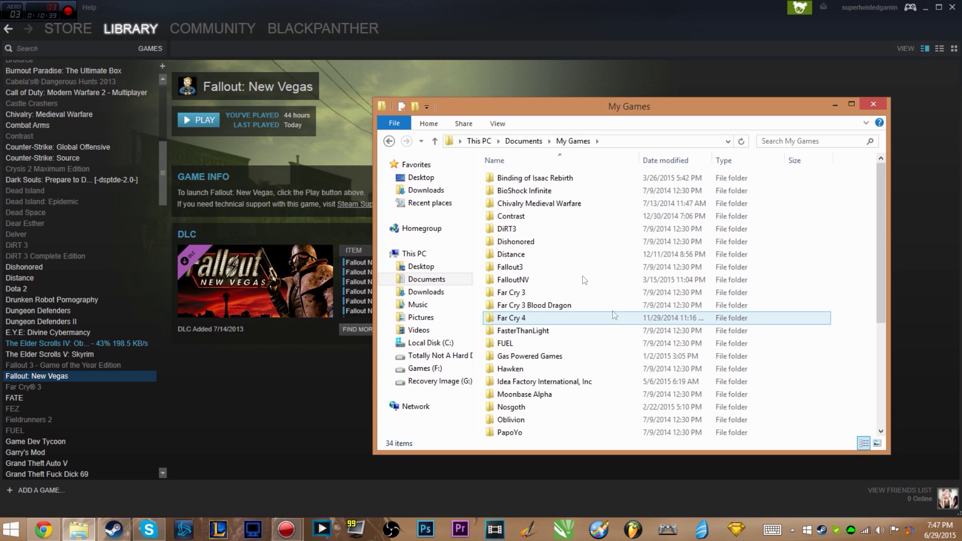
double_click(546, 281)
double_click(534, 205)
Search FalloutPrefs for 'size' until reaching the iSize W=1600 line
left_click(504, 269)
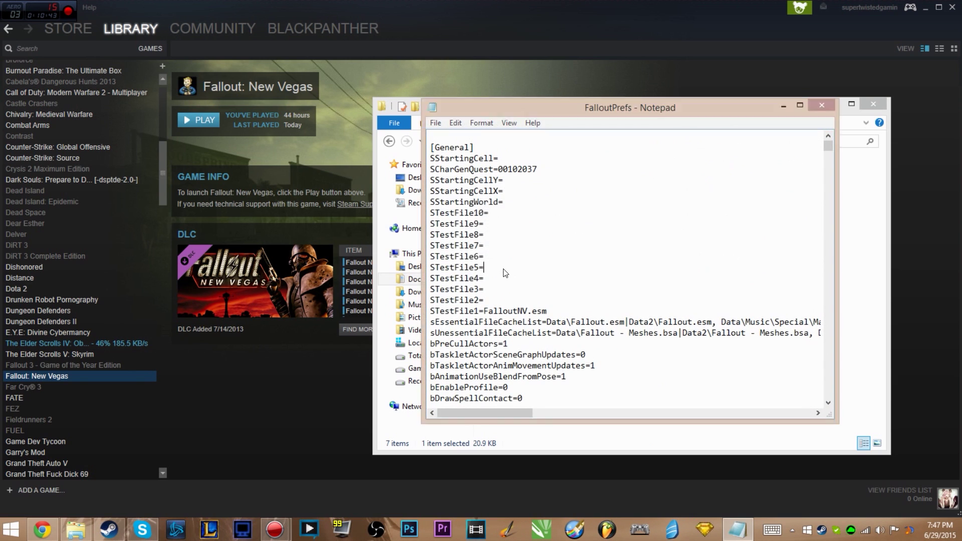
key("ctrl+f")
type("size")
key("Return")
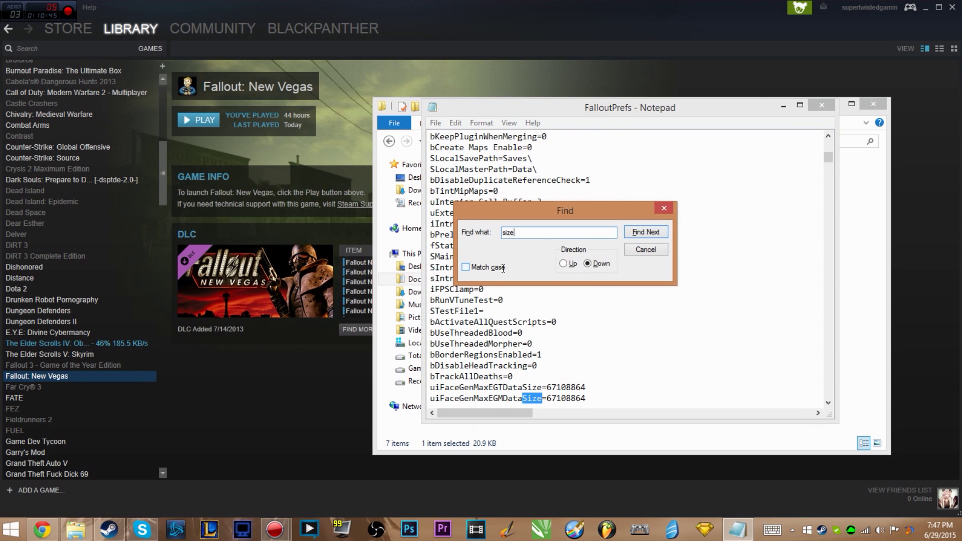
key("Return")
key("Return")
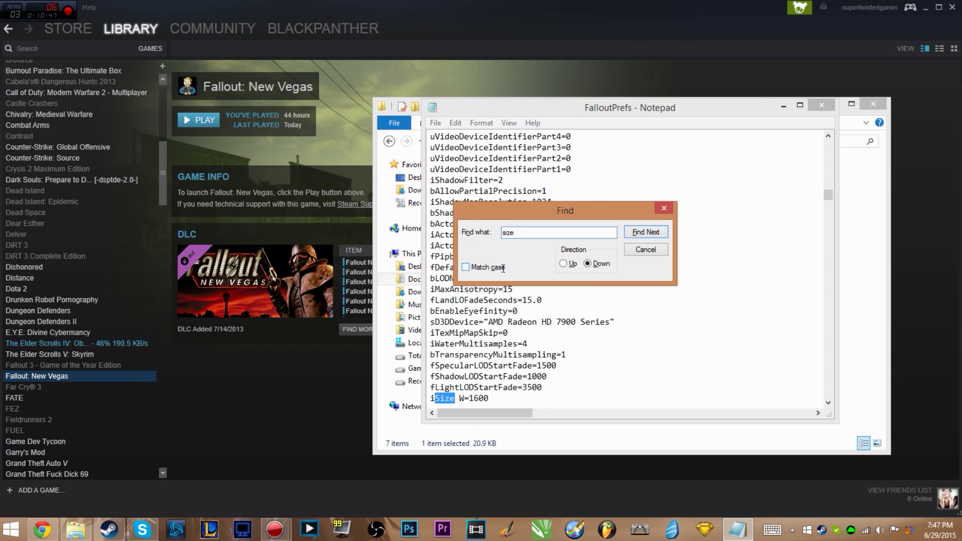
Search FalloutPrefs for 'fullscreen', then close the search box and the file
key("Return")
key("Return")
type("fullscreen")
key("Return")
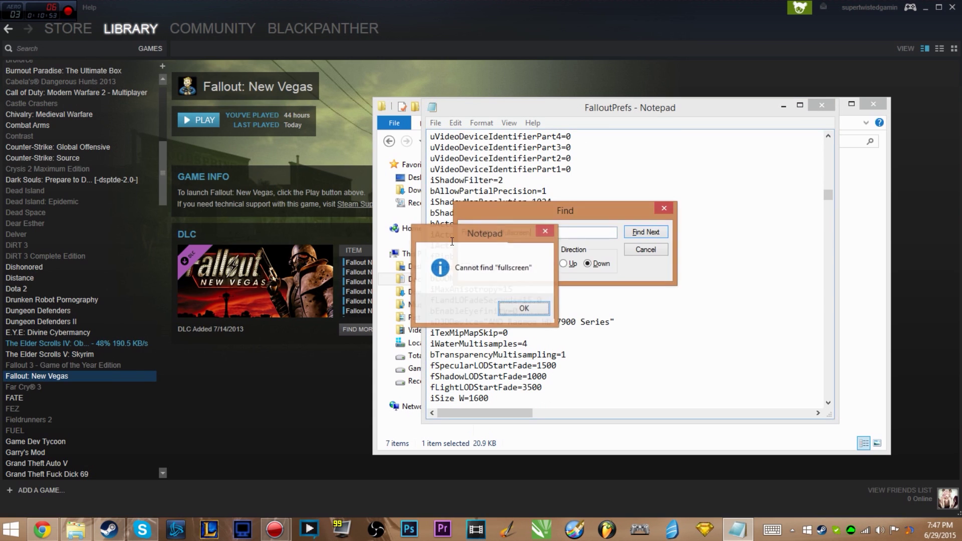
key("Return")
left_click(645, 249)
left_click(821, 105)
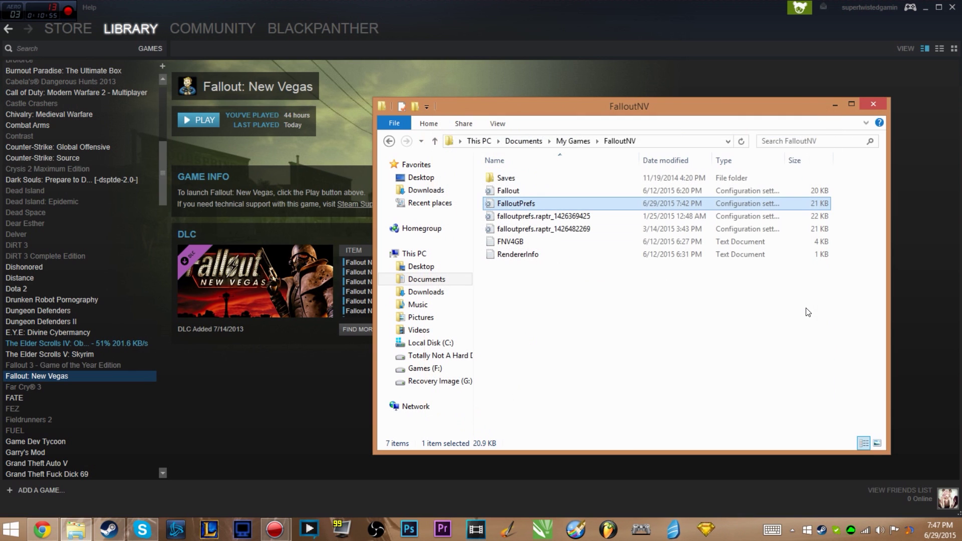
Open the Fallout settings file, find 'full', and change bFull Screen=1 to 0
left_click(537, 193)
double_click(538, 194)
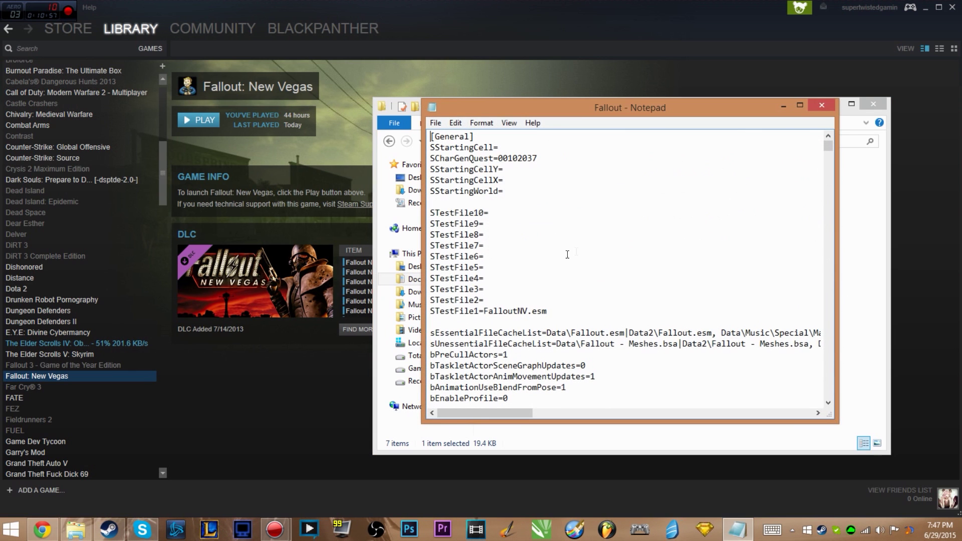
key("ctrl+f")
type("full")
key("Return")
key("Return")
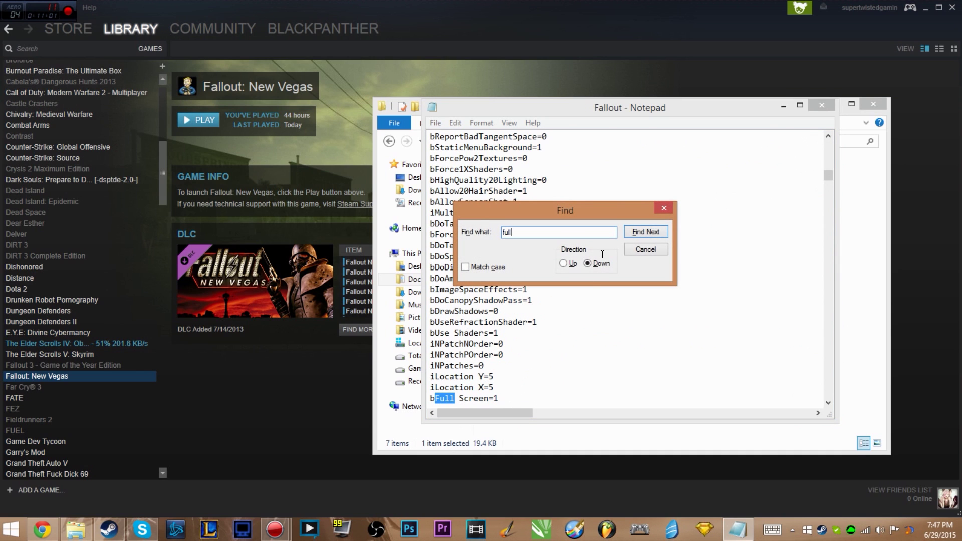
left_click(516, 398)
scroll(574, 370, "down", 1)
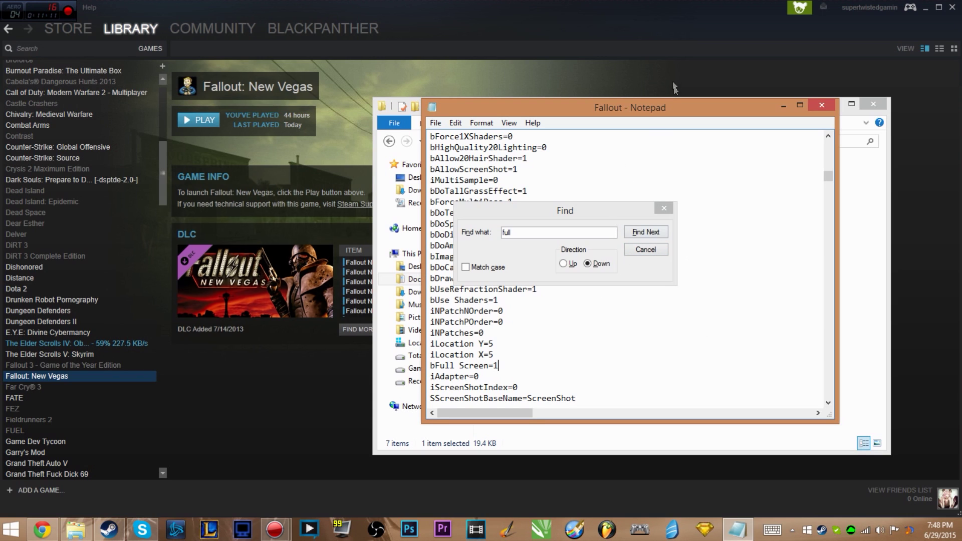
left_click(646, 251)
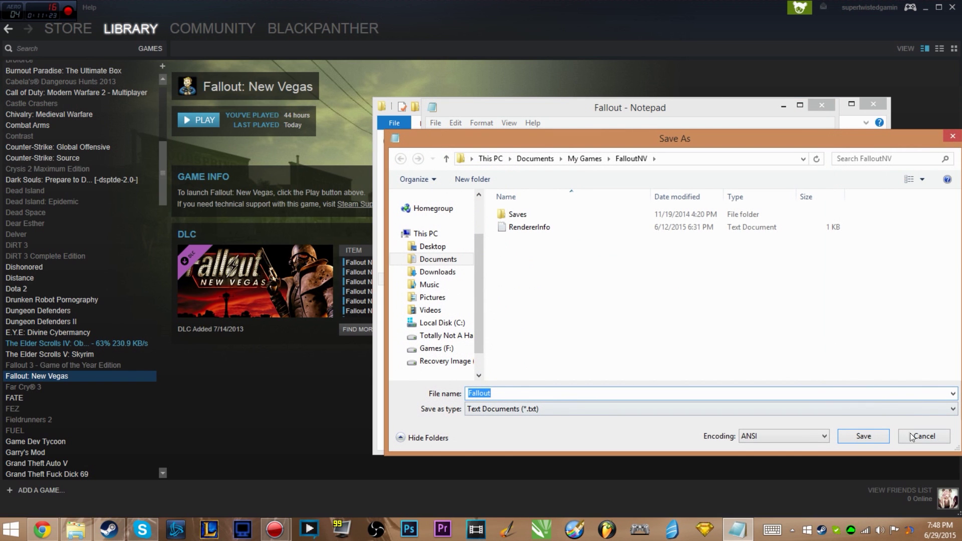
left_click(915, 439)
left_click(435, 122)
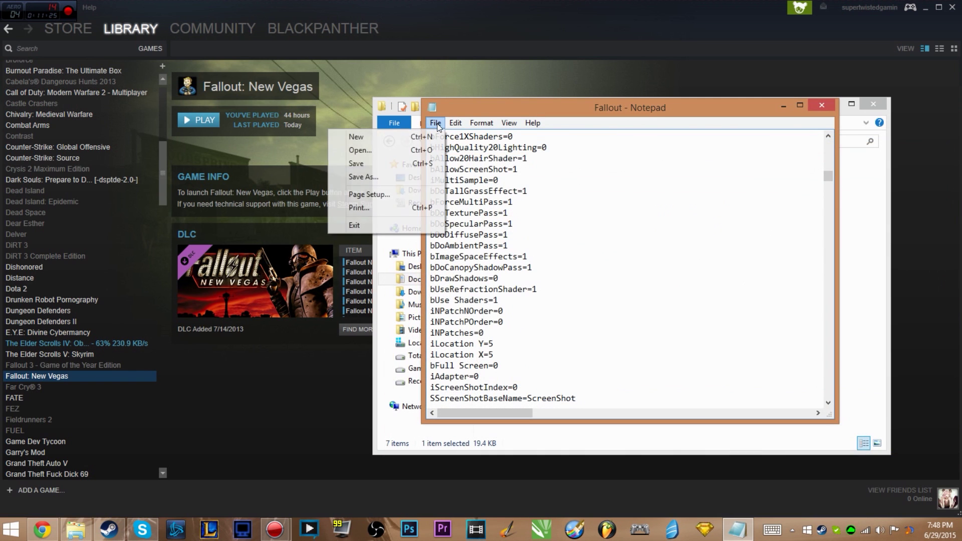